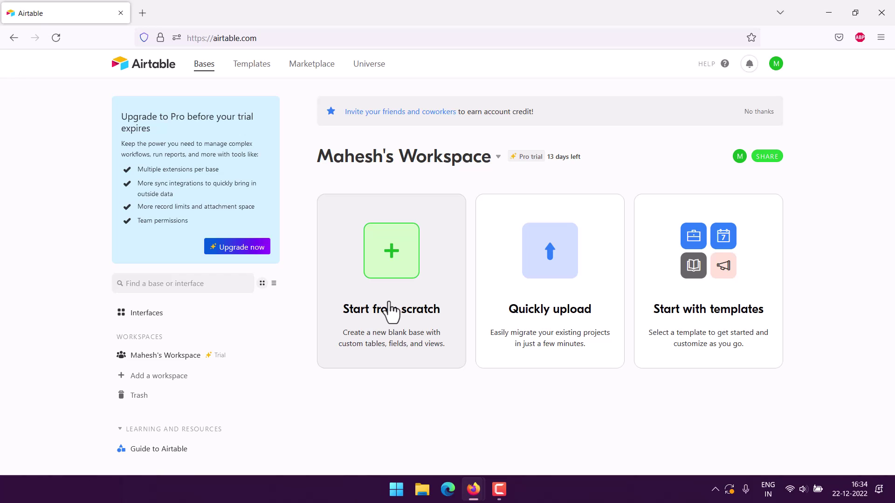
Step: Create a blank base from scratch, then restart it to get a fresh Untitled Base
left_click(394, 253)
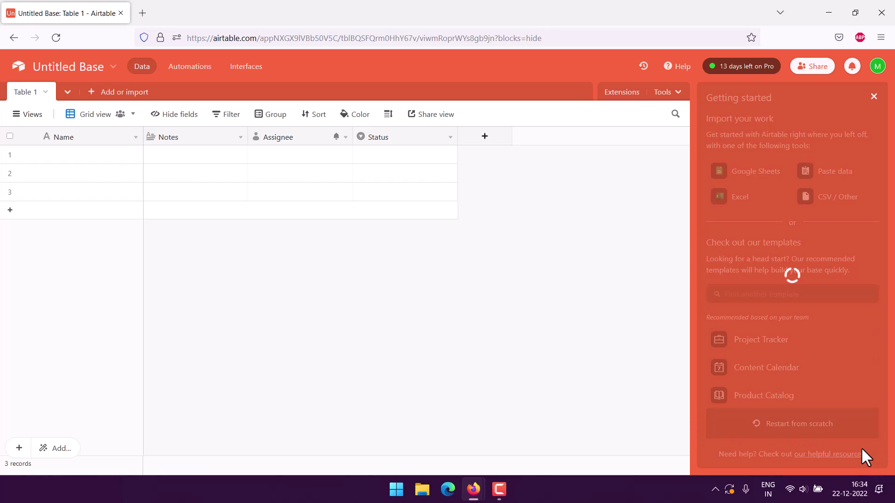
left_click(748, 432)
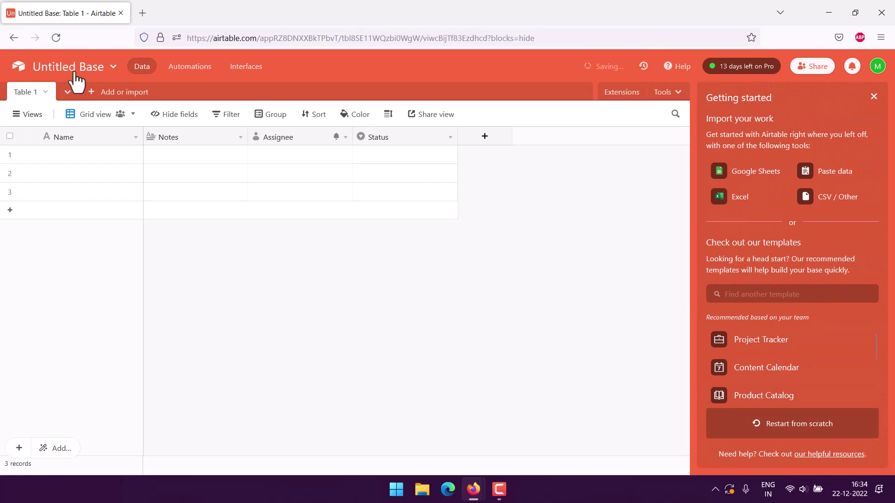
Step: Rename the base from Untitled Base to Employee Tracker
left_click(112, 70)
left_click_drag(131, 100, 24, 96)
type("Emp")
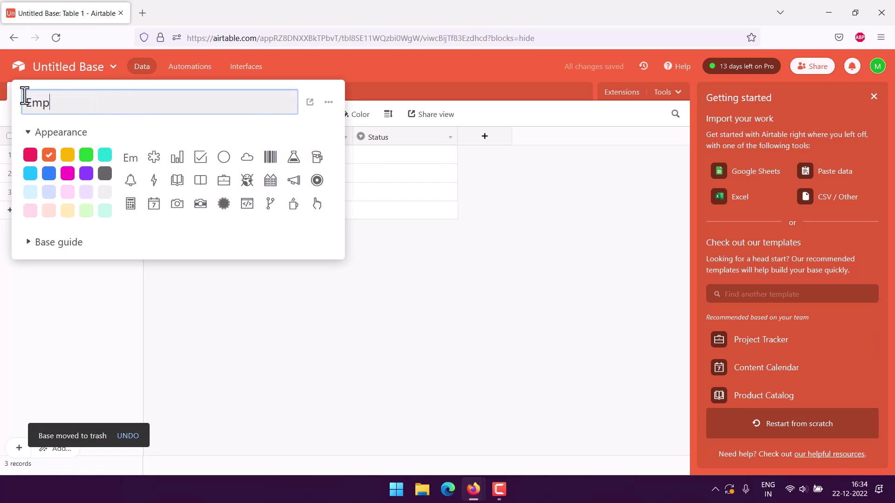
type("loyee Tracker")
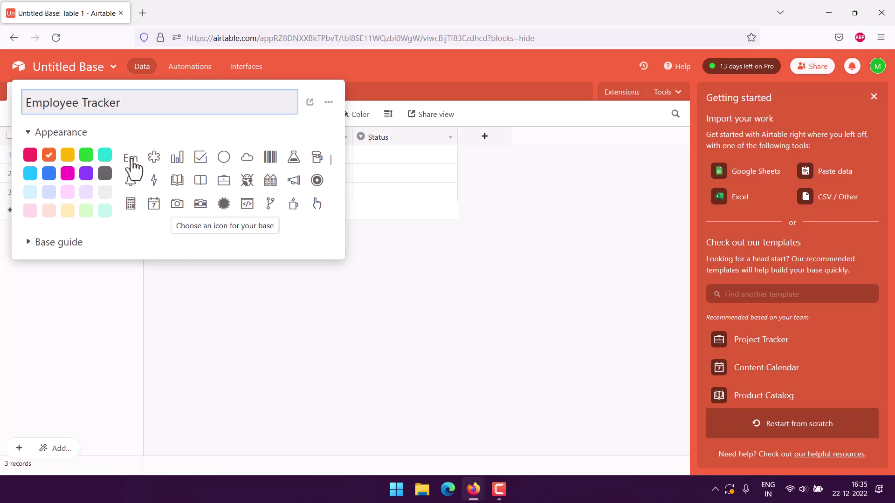
key("Return")
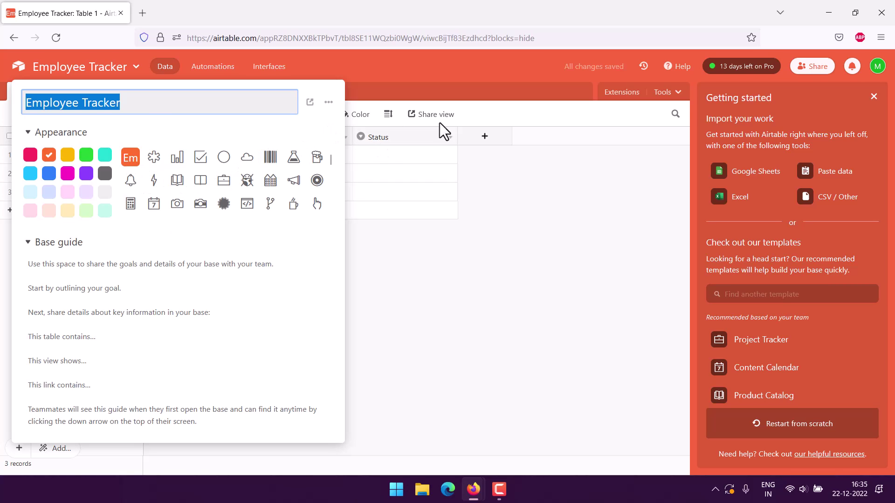
left_click(535, 182)
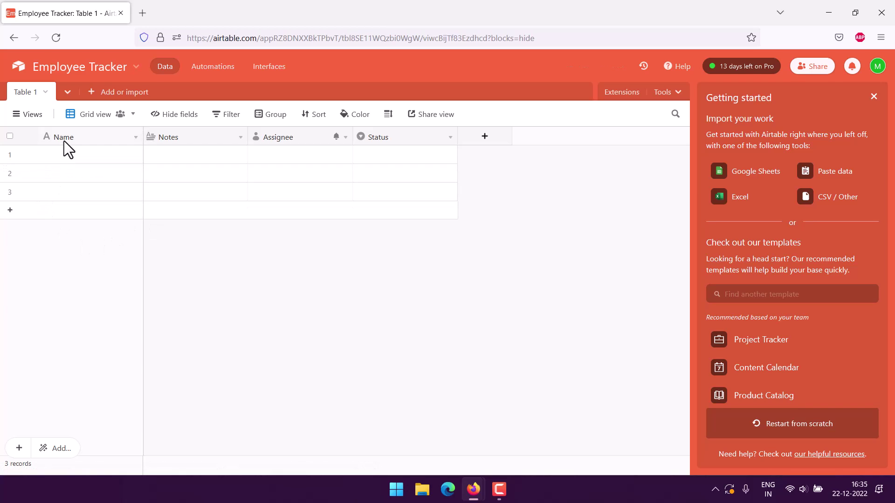
Step: Turn the Name field into a Number field called No. with Integer format, and narrow the column
left_click(136, 137)
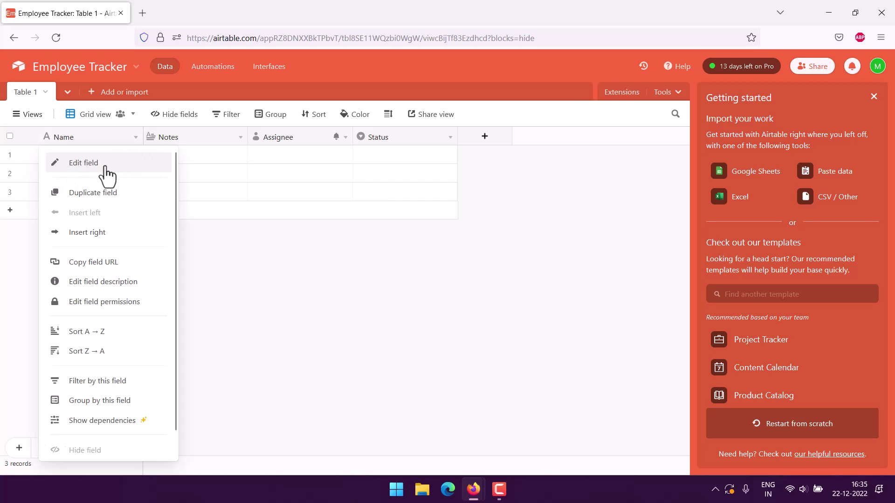
left_click(90, 167)
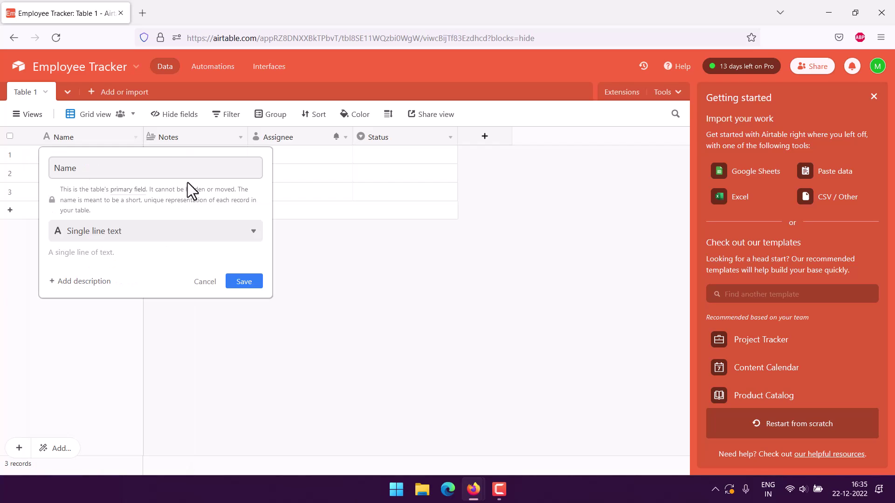
left_click_drag(103, 171, 48, 166)
type("No.")
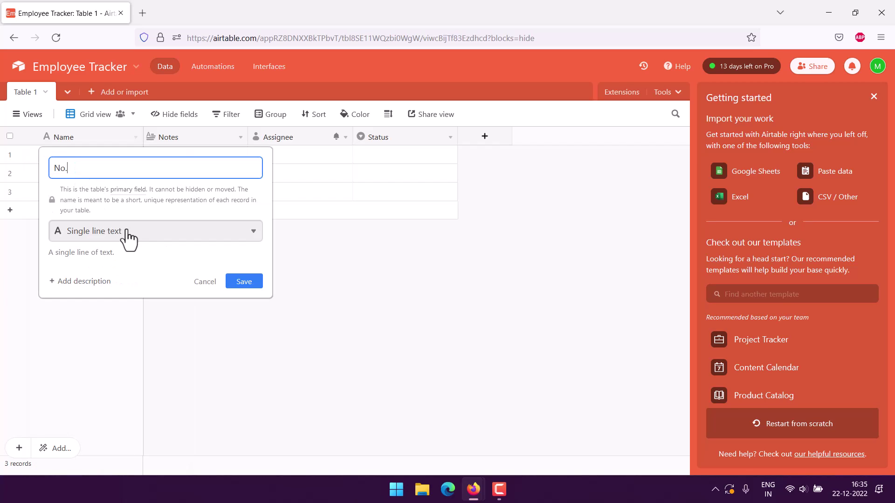
left_click(124, 232)
scroll(168, 299, "down", 5)
scroll(170, 298, "up", 3)
left_click(126, 285)
left_click(74, 290)
left_click(71, 317)
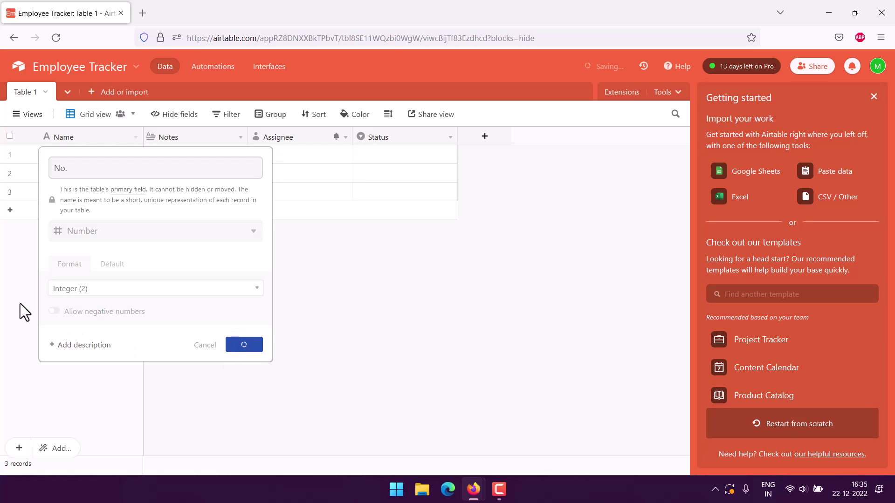
left_click(243, 346)
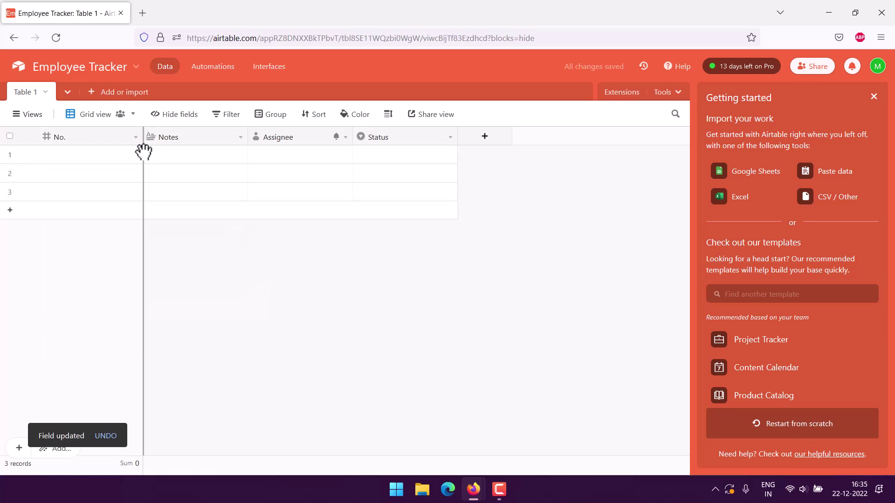
left_click_drag(143, 150, 41, 164)
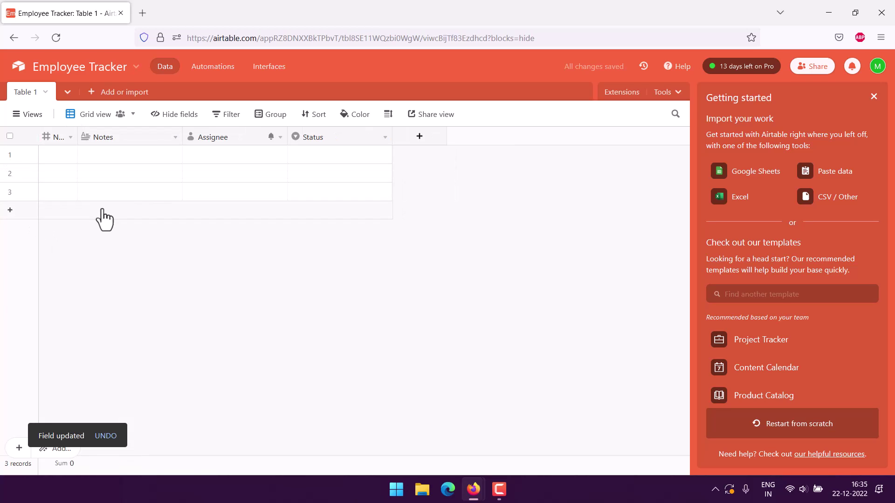
Step: Delete the Notes, Assignee and Status fields one after another
left_click(175, 137)
scroll(164, 326, "down", 1)
left_click(140, 444)
left_click(175, 138)
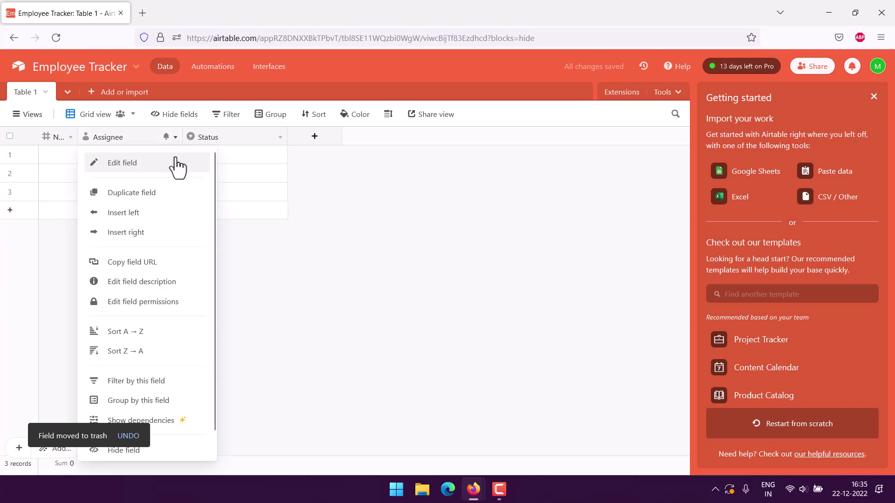
scroll(174, 303, "down", 1)
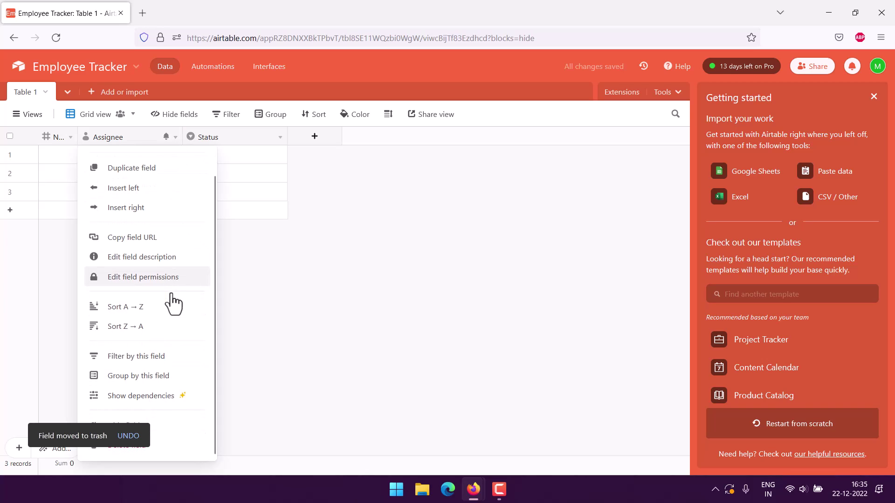
left_click(175, 441)
left_click(175, 137)
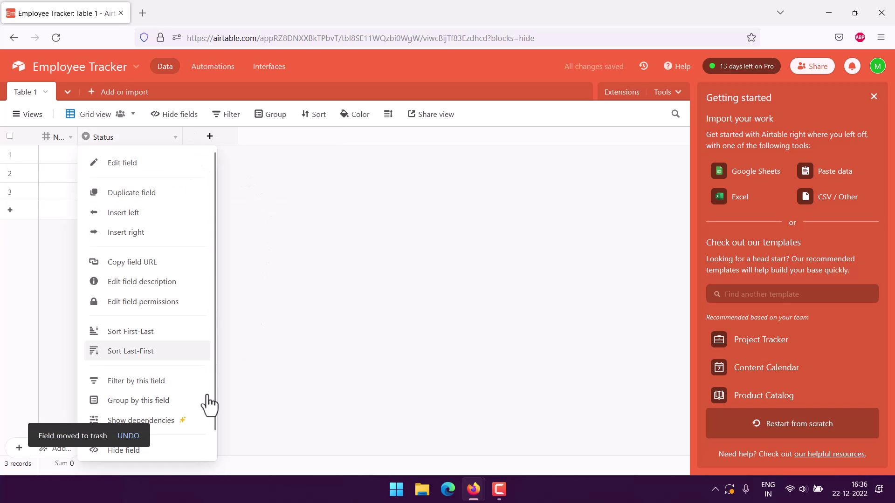
scroll(210, 416, "down", 1)
left_click(186, 453)
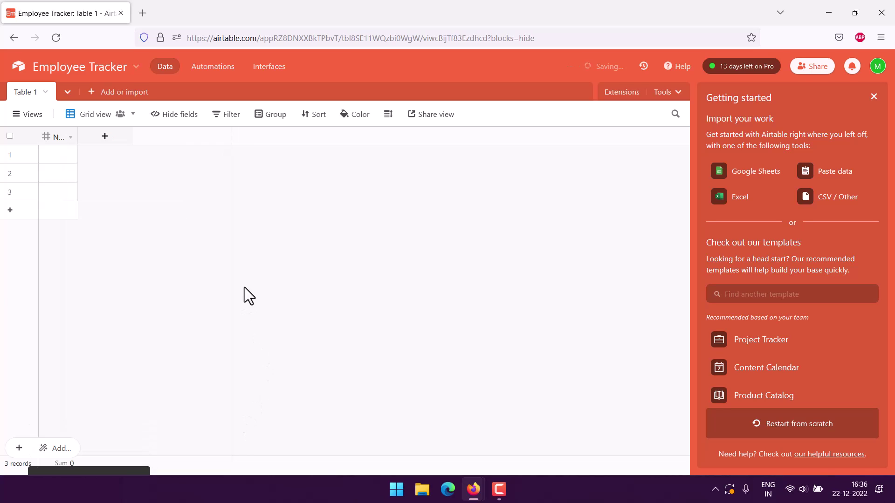
Step: Add a single line text field named Employee_Code after the No. column
left_click(105, 139)
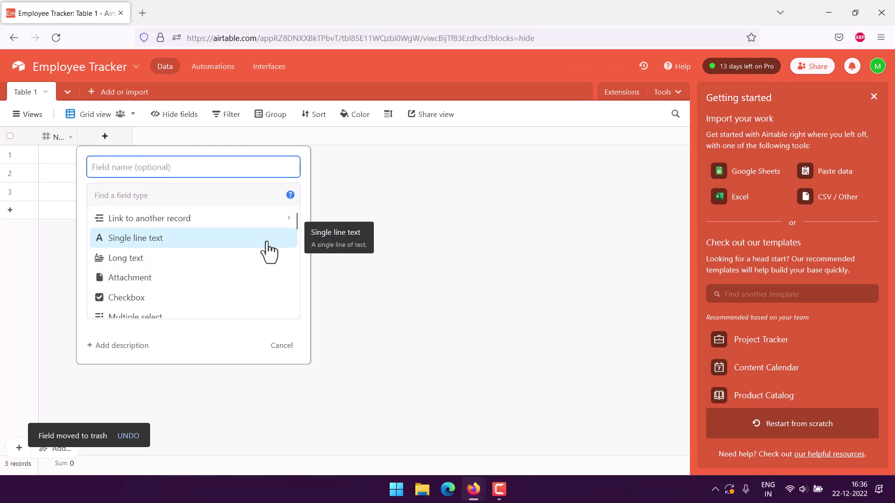
scroll(268, 252, "down", 2)
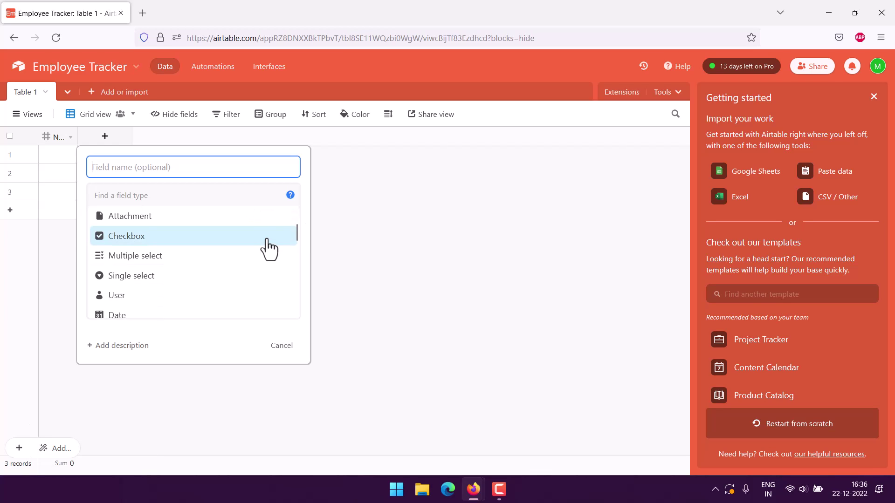
scroll(267, 243, "down", 3)
scroll(268, 249, "down", 3)
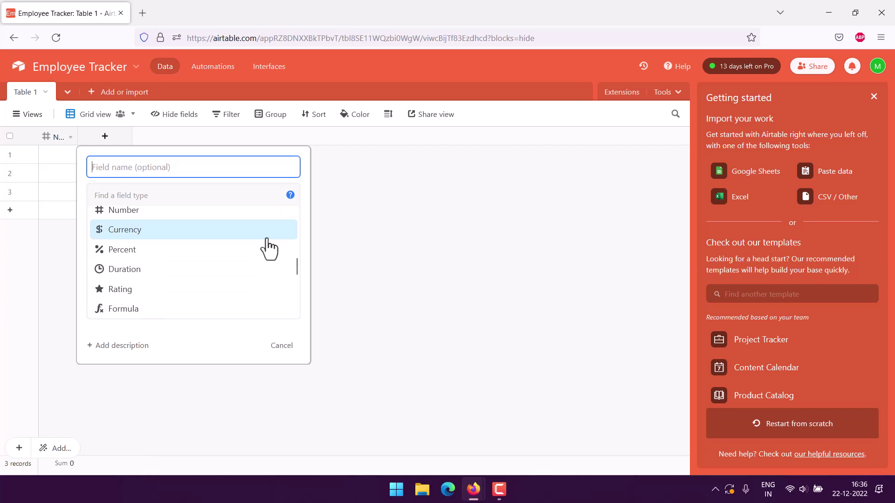
scroll(269, 247, "down", 2)
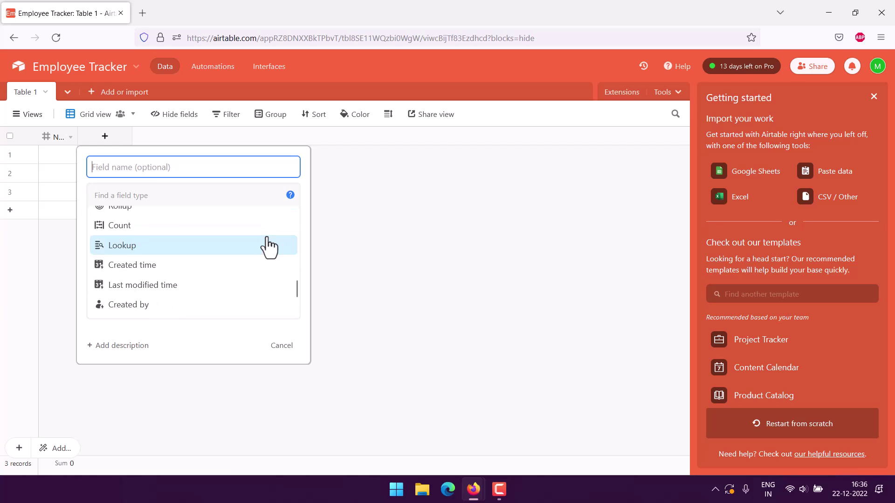
scroll(268, 248, "up", 4)
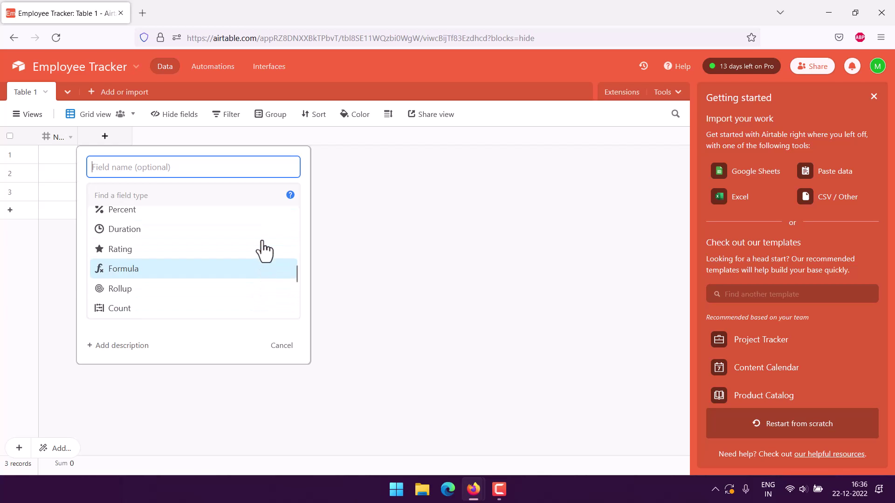
scroll(265, 250, "up", 6)
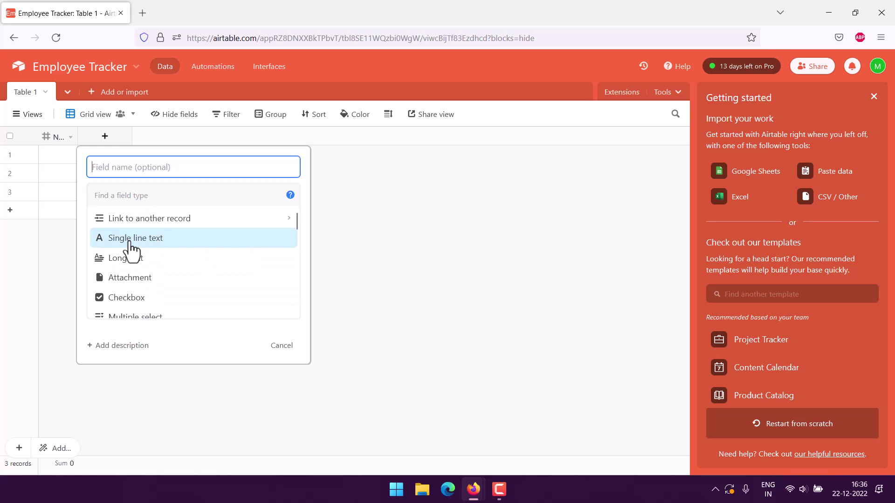
left_click(141, 239)
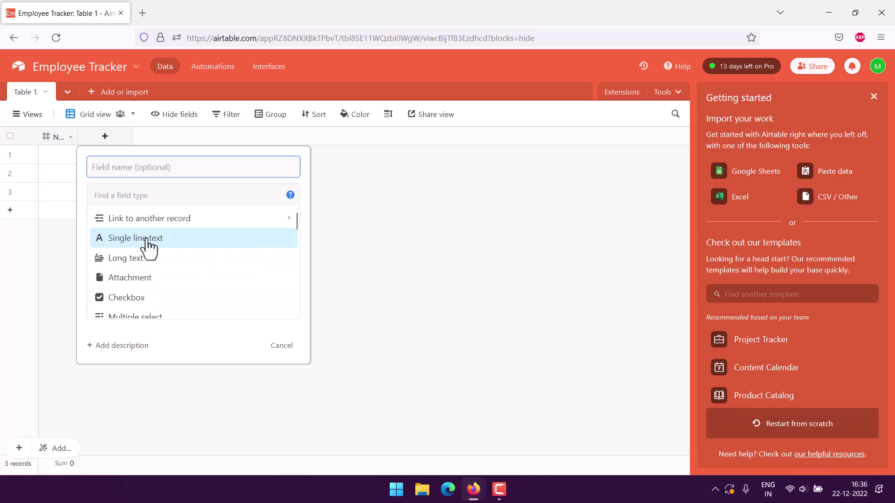
left_click(129, 167)
type("Employee_Code")
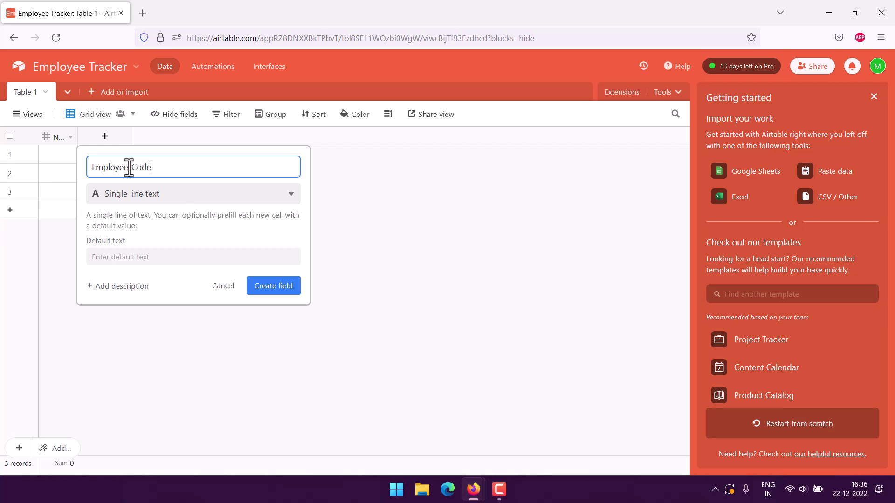
left_click(274, 295)
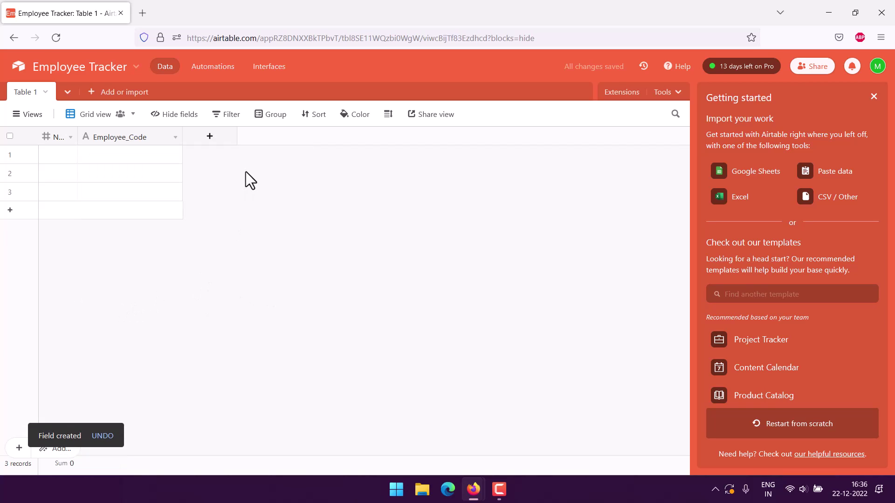
Step: Add a single line text field named Employee_ Name after Employee_Code
left_click(211, 137)
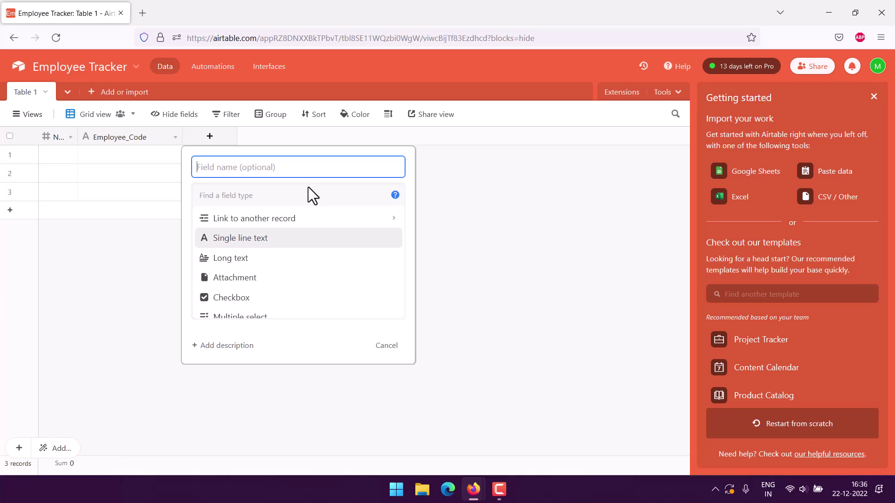
scroll(328, 242, "down", 3)
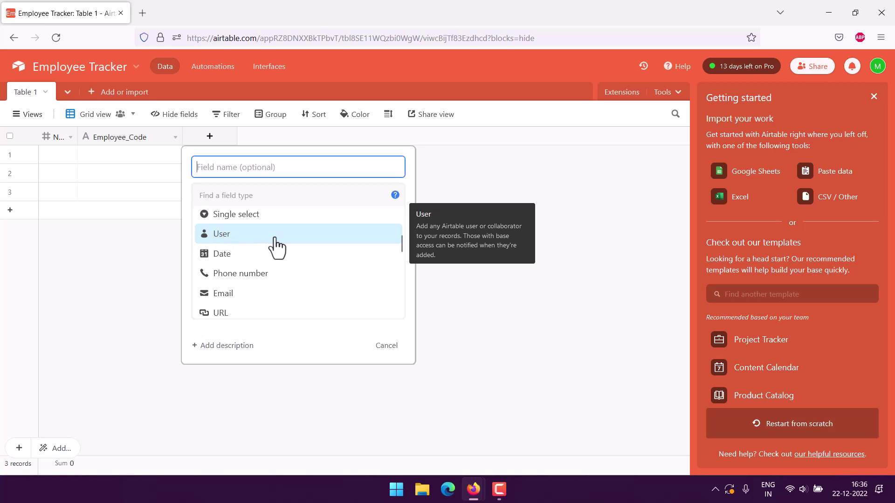
scroll(274, 247, "up", 3)
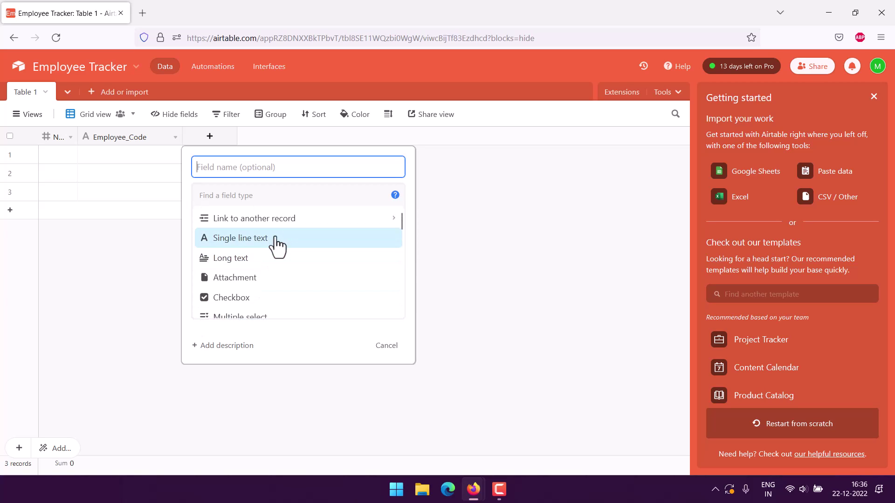
left_click(246, 243)
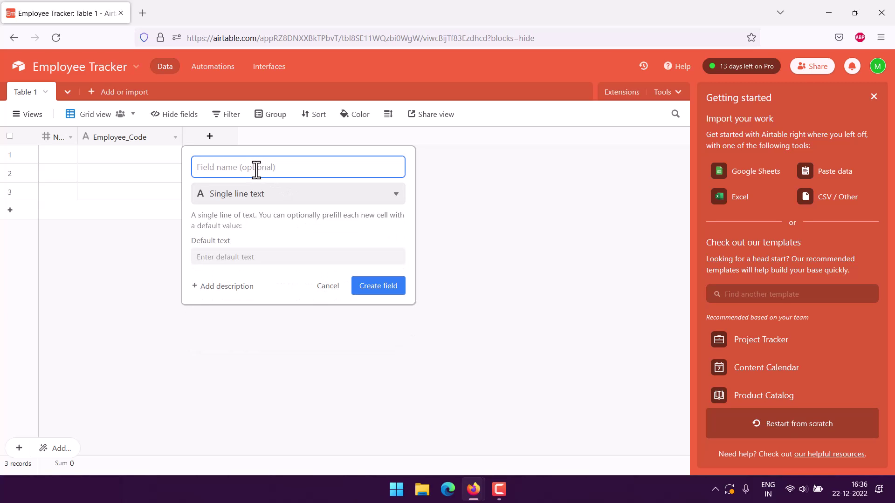
type("Employee_ Name")
left_click(369, 290)
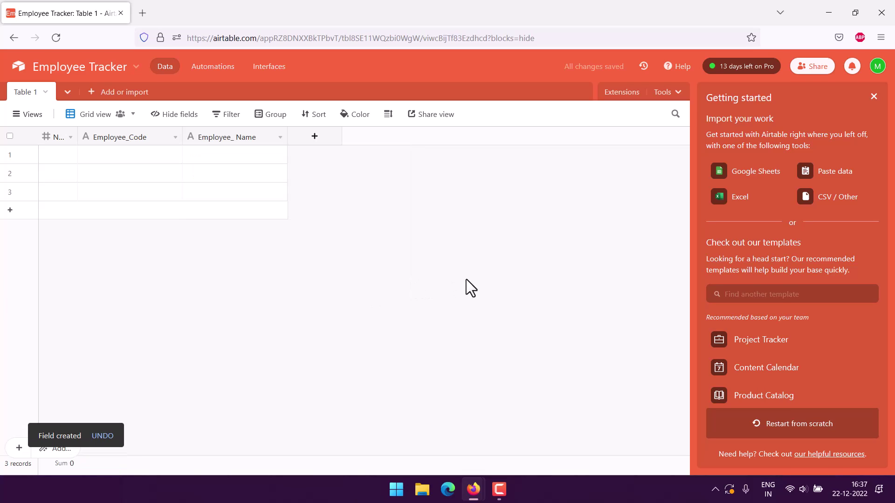
Step: Add two single line text fields, Department and Job Title
left_click(315, 138)
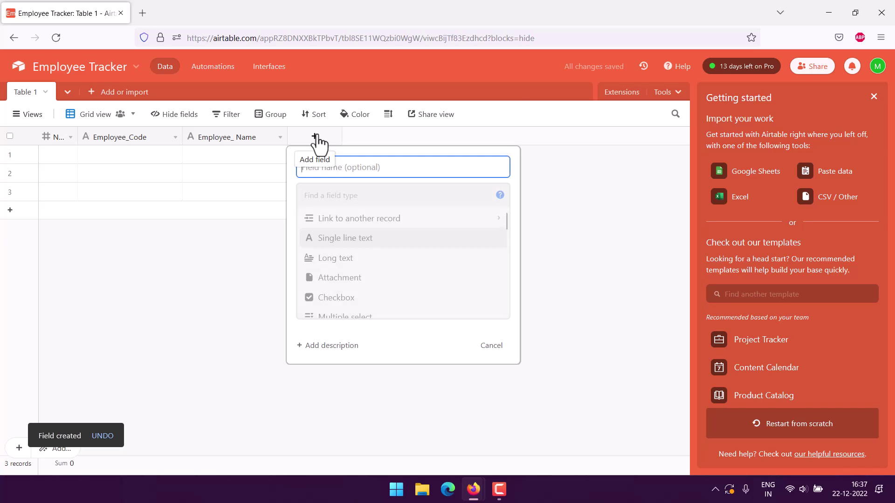
left_click(344, 246)
left_click(347, 173)
type("Departmen")
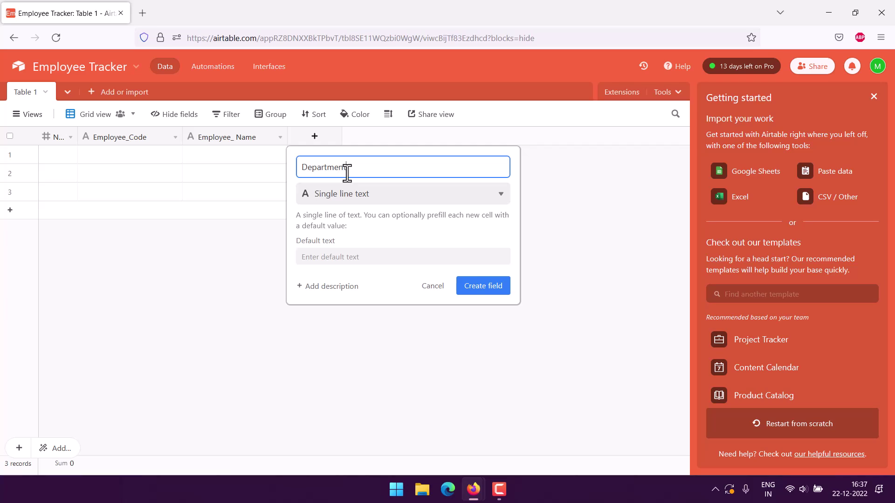
type("t")
left_click(479, 292)
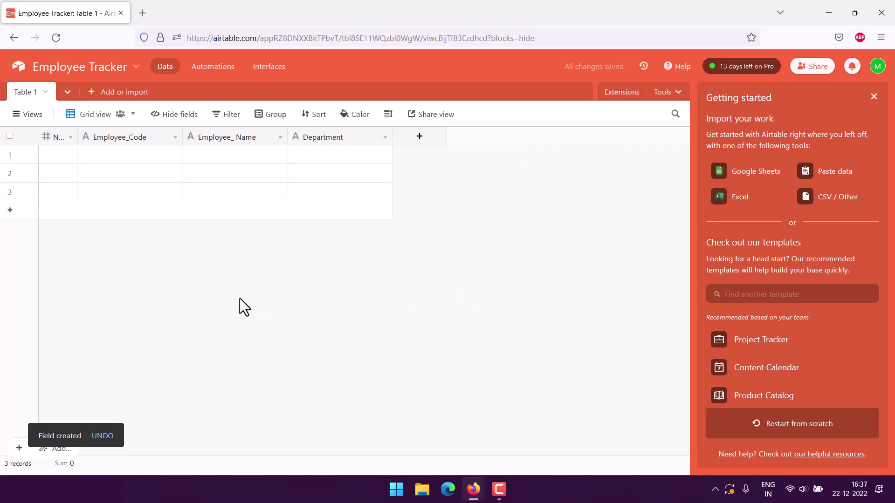
left_click(420, 136)
left_click(468, 241)
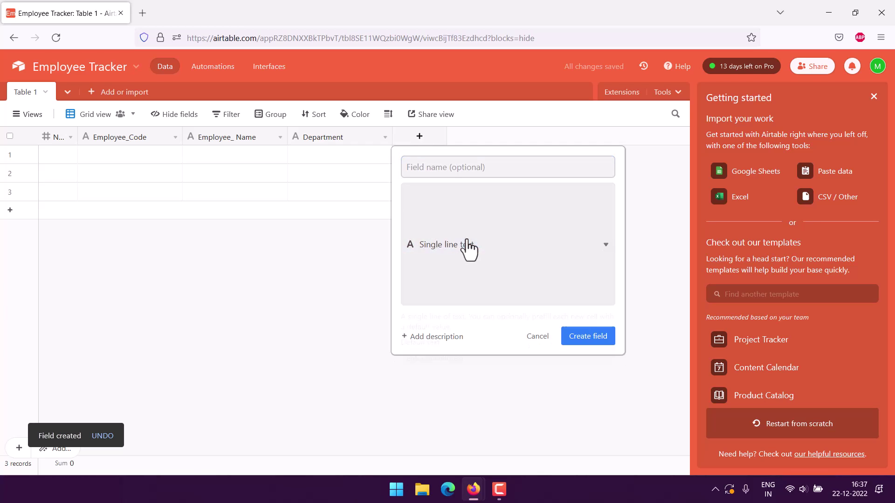
left_click(455, 166)
type("Position")
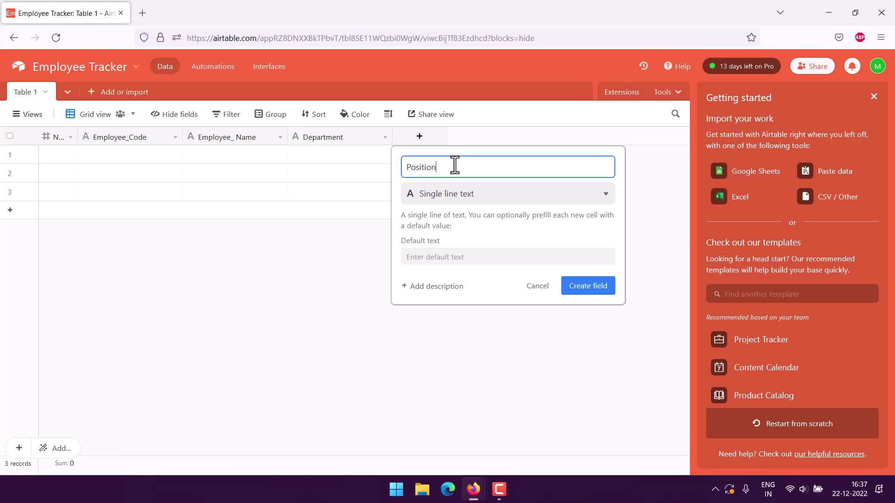
key("BackSpace")
key("BackSpace")
key("BackSpace")
key("BackSpace")
key("BackSpace")
key("BackSpace")
key("BackSpace")
key("BackSpace")
type("Job Title")
left_click(579, 289)
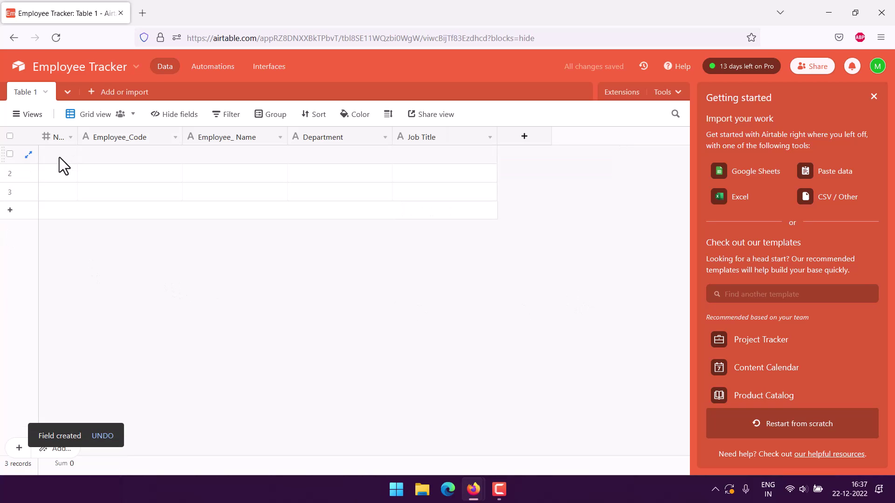
Step: Fill row 1: code BC001, the employee's name, Quality Control department, Supervisor job title
left_click(115, 155)
left_click(126, 156)
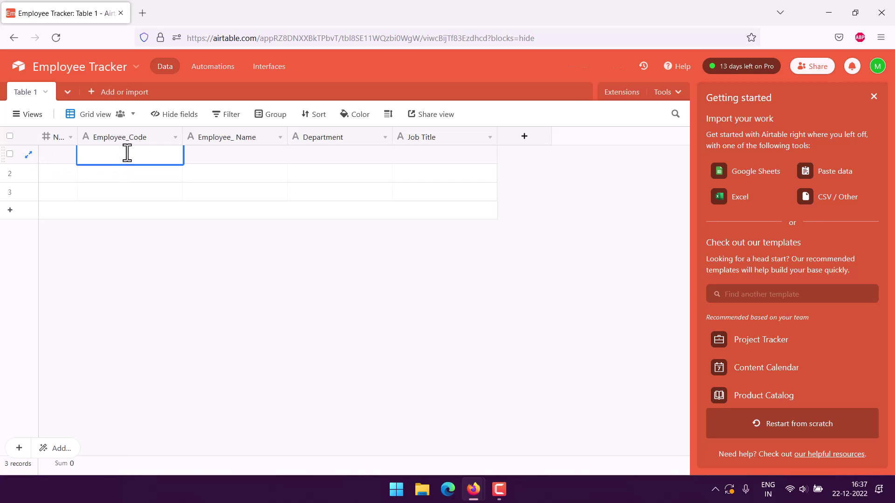
type("BC001")
key("Tab")
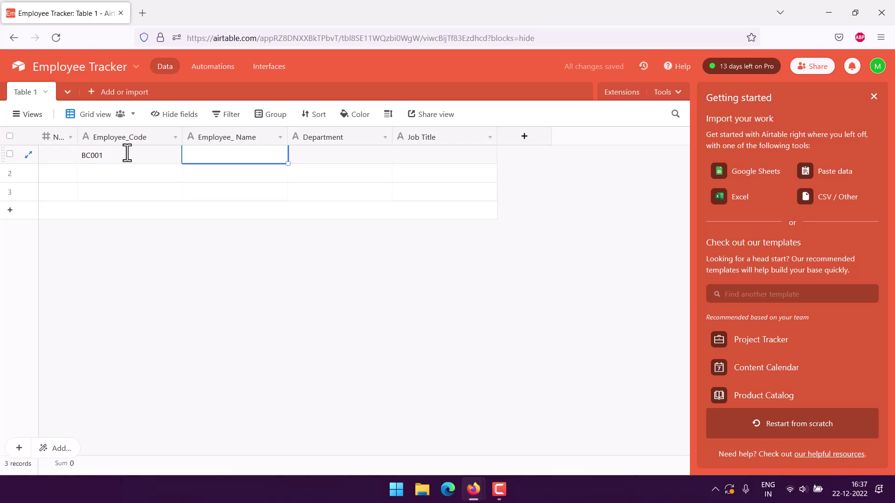
type("Luke")
key("Tab")
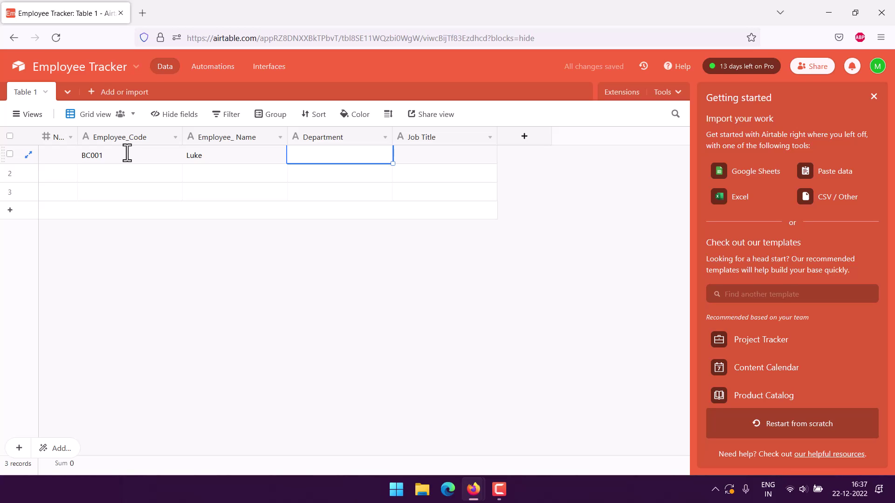
type("Quality Control")
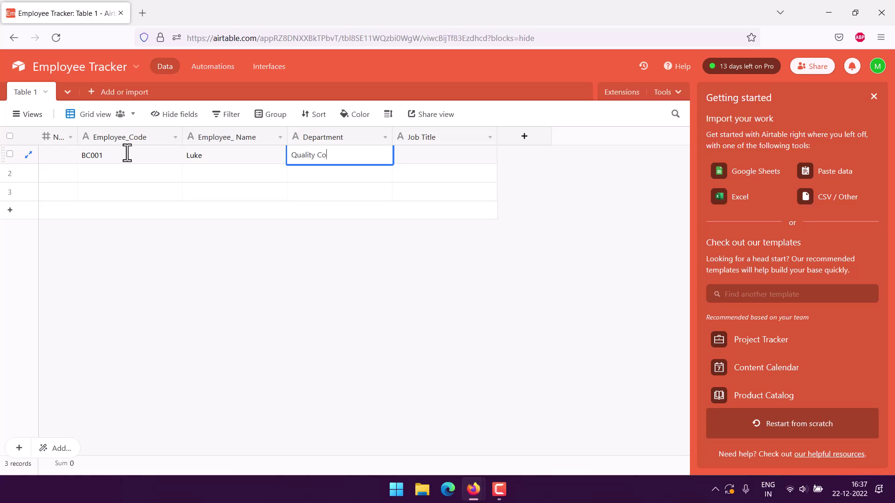
key("Tab")
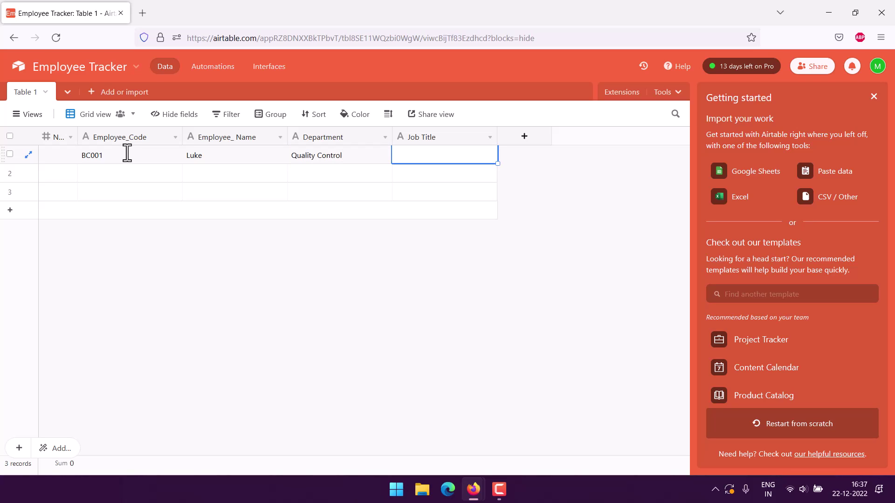
type("Supervisor")
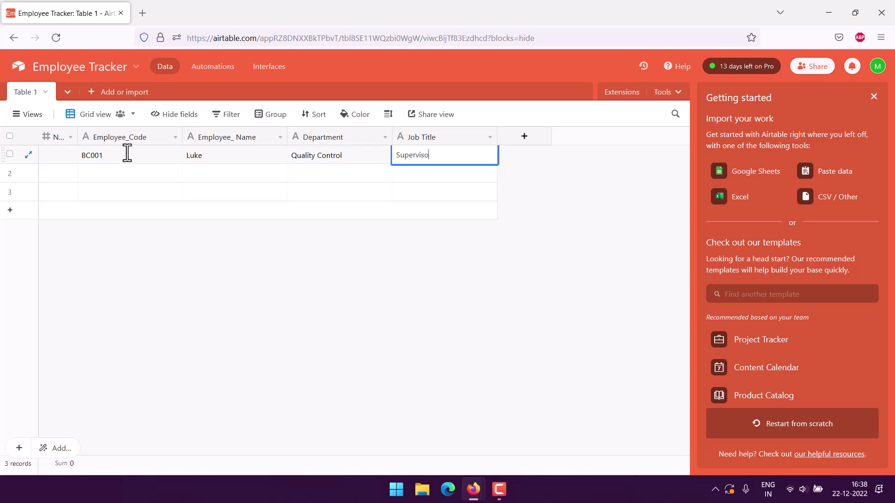
Step: Fill row 2 with an employee code and name, Management department and Floor Manager job title
left_click(115, 172)
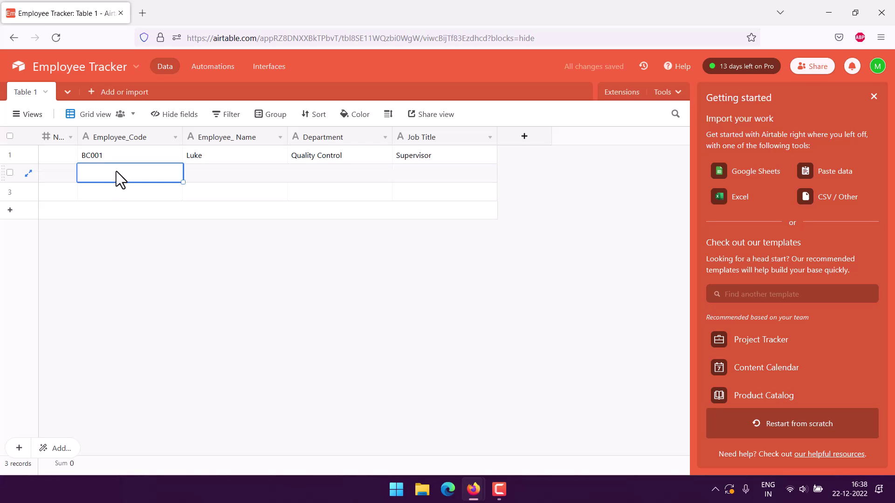
type("DE002")
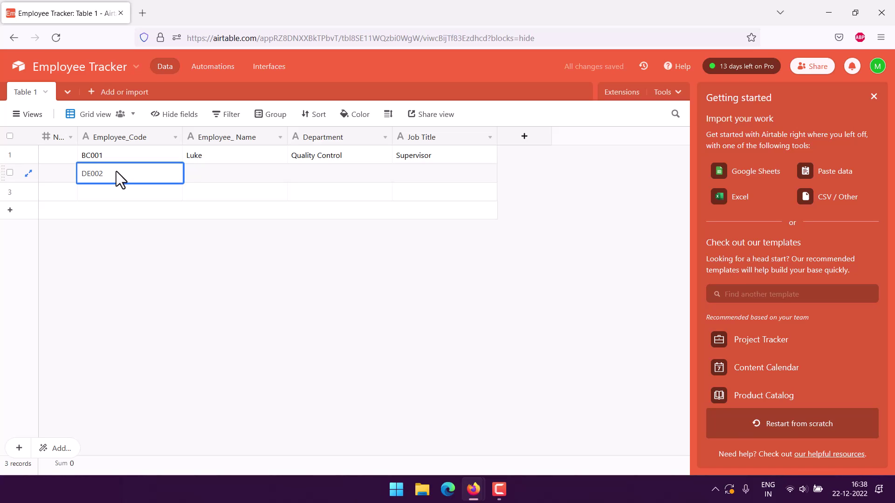
key("Tab")
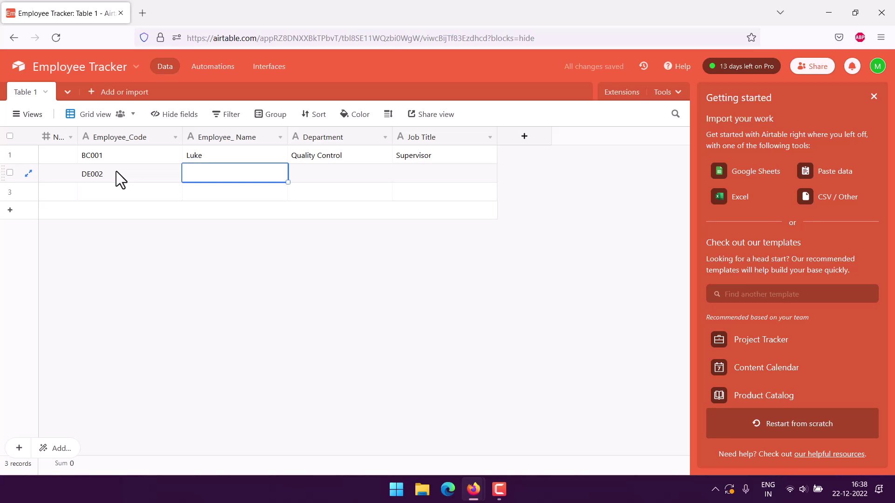
type("Aada")
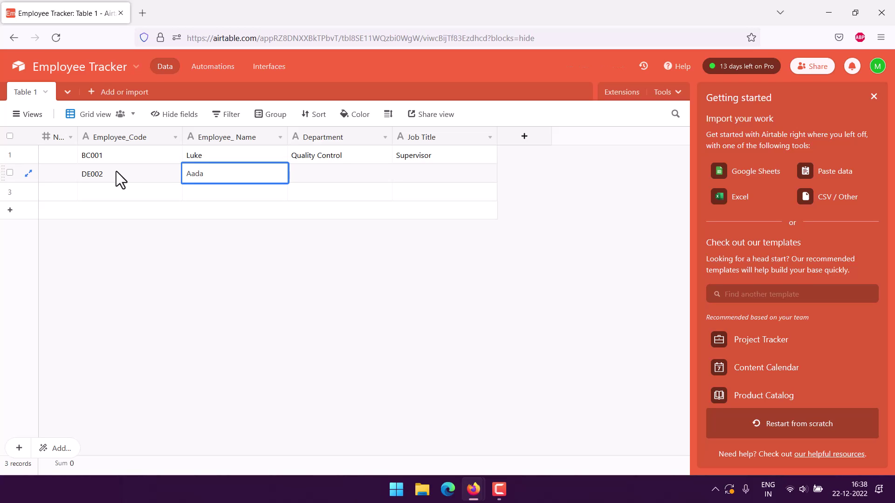
key("BackSpace")
key("BackSpace")
type("dam")
key("Tab")
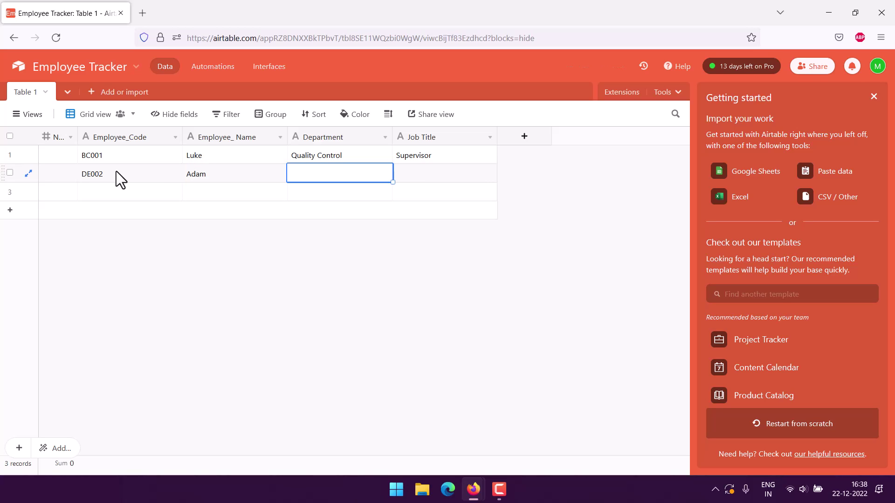
type("M")
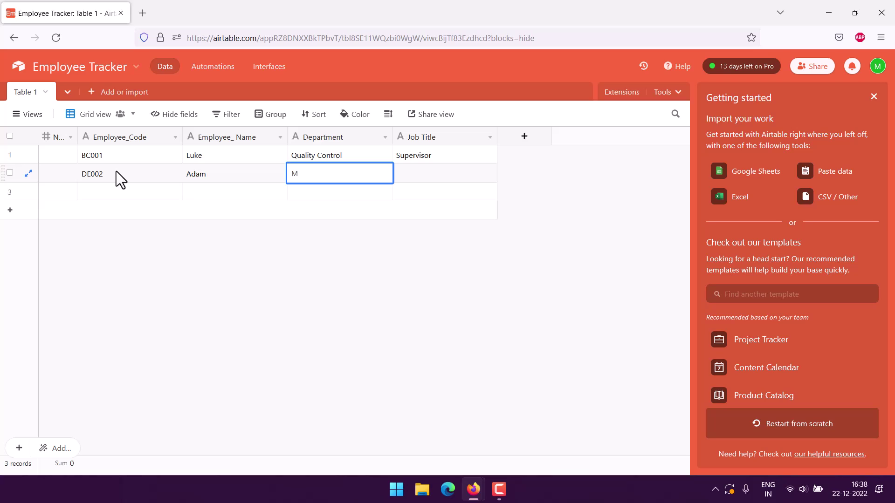
type("anagement")
key("Tab")
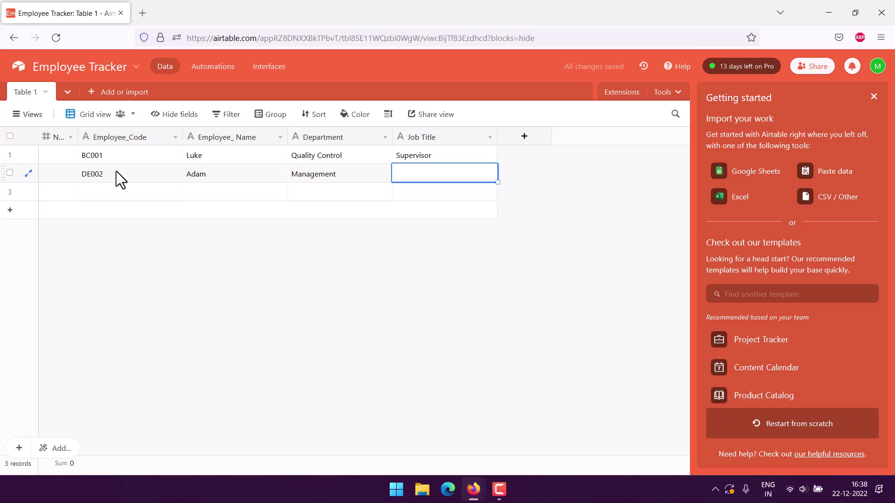
type("Floor Mna")
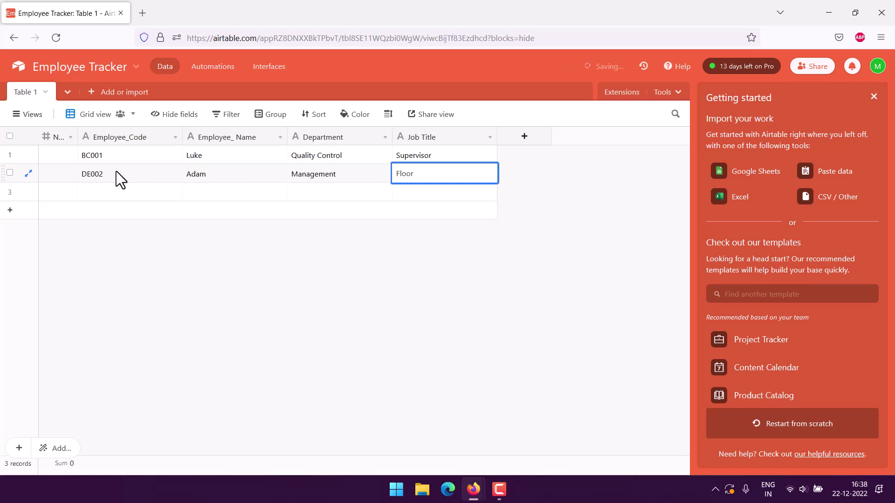
key("BackSpace")
key("BackSpace")
type("anager")
Step: Fill row 3 with an employee code and name, Account department and Accountant job title
left_click(113, 191)
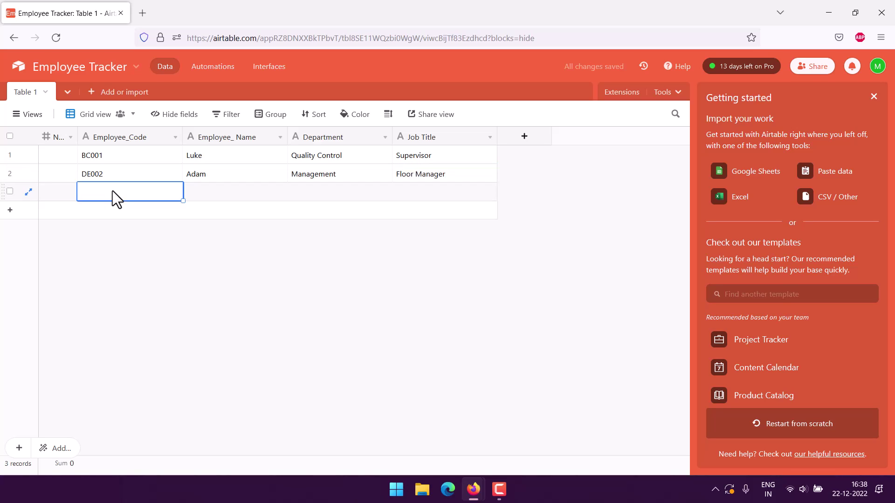
type("Kathy")
key("Tab")
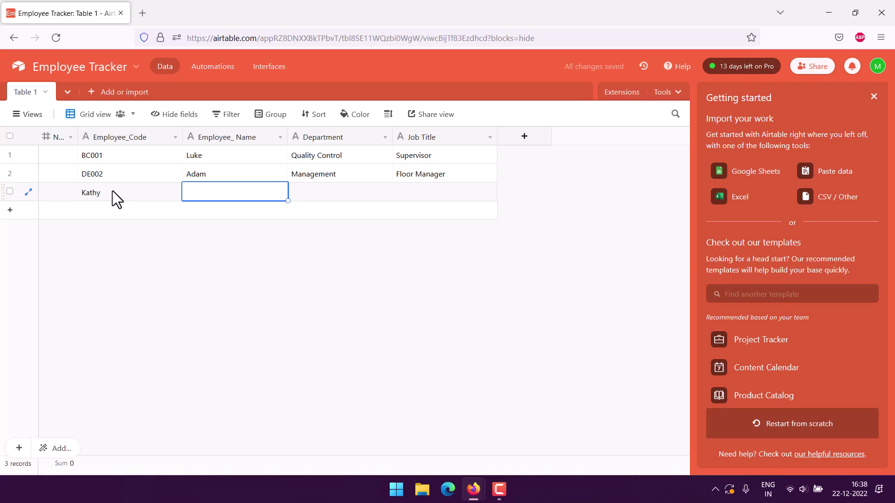
left_click(113, 191)
key("BackSpace")
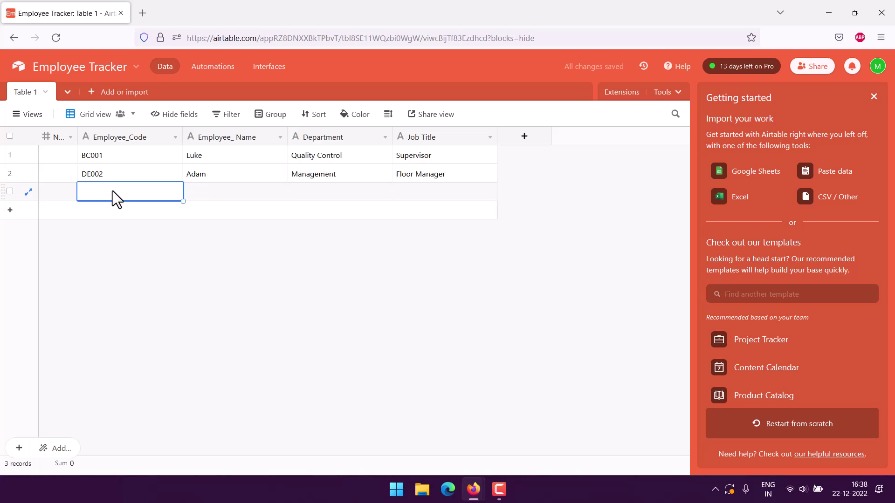
type("WC005")
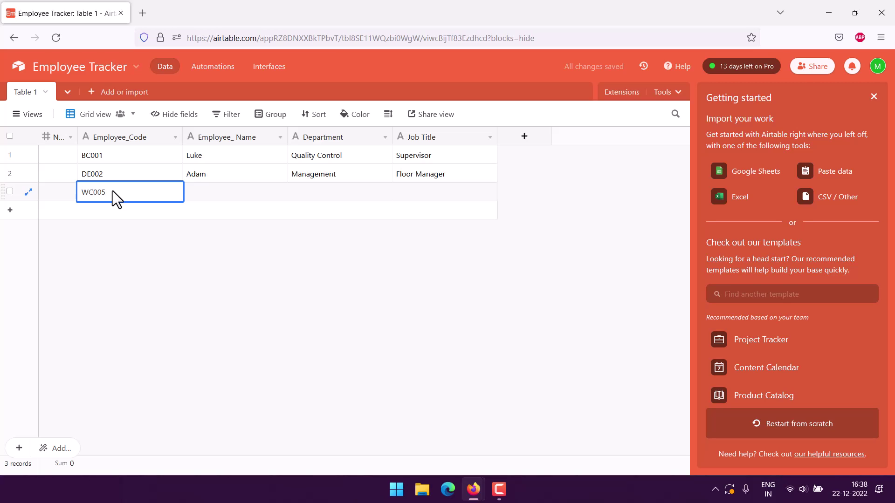
key("Tab")
type("Kathy")
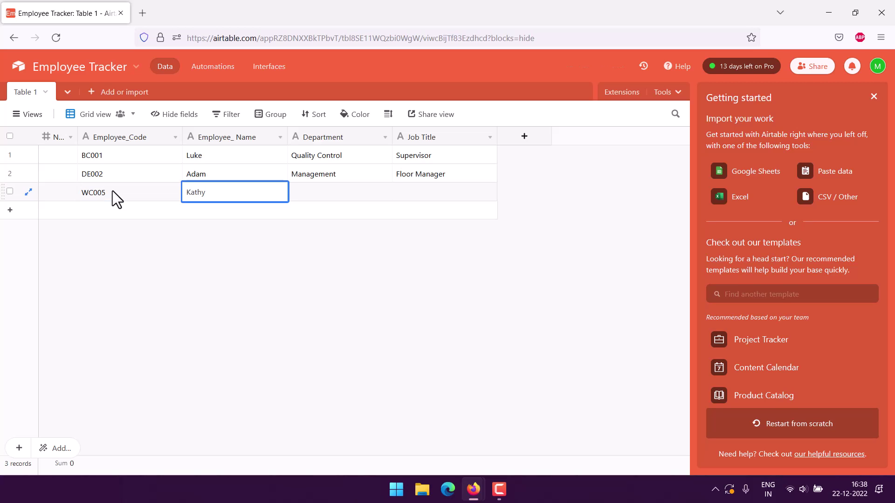
key("Tab")
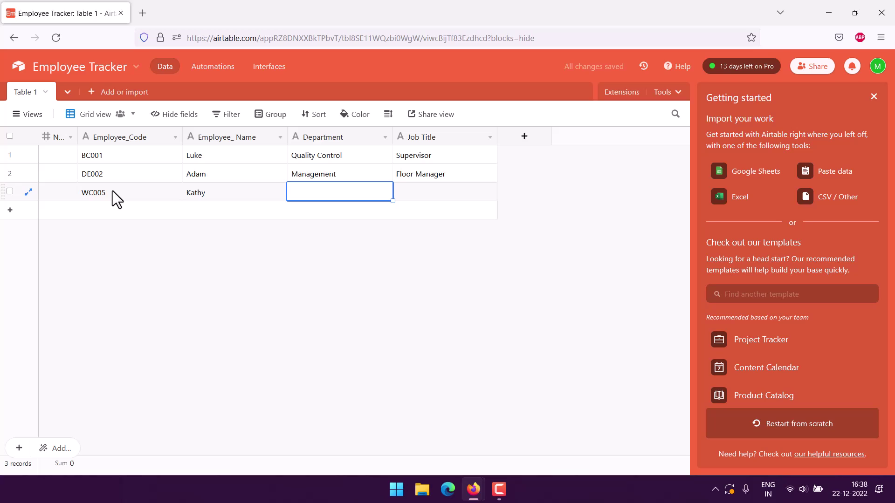
type("Qu")
key("BackSpace")
key("BackSpace")
type("Account")
key("Tab")
type("Accountant")
left_click(176, 287)
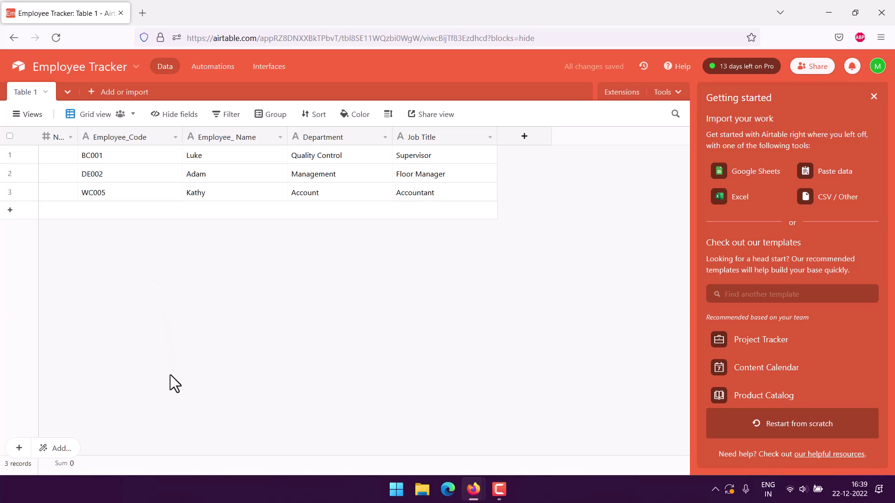
Step: Rename Table 1 to Employee DB
left_click(45, 92)
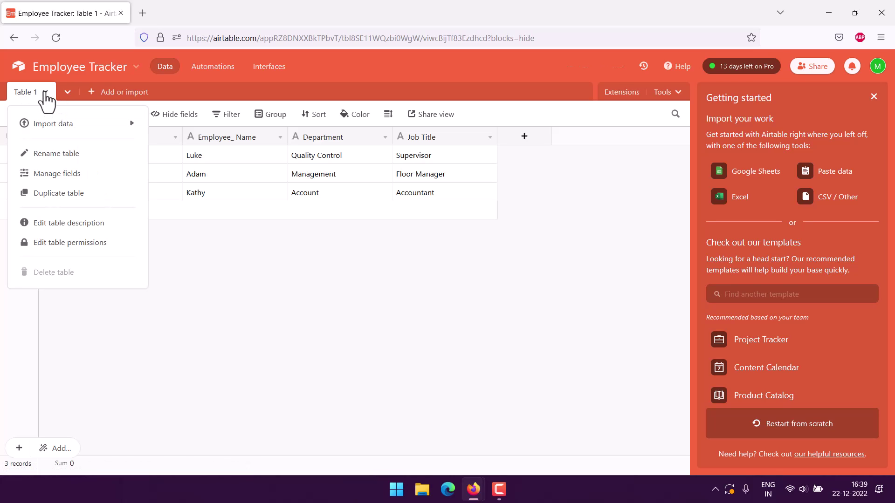
left_click(59, 154)
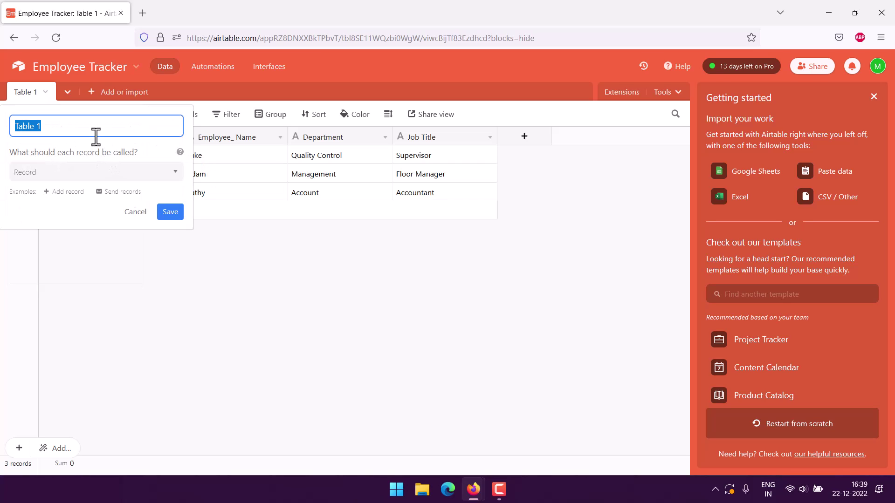
type("Employee DB")
key("Return")
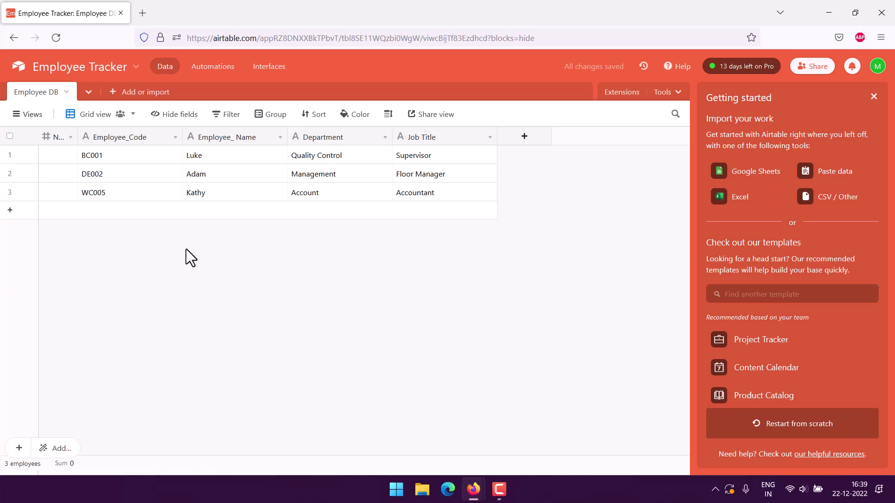
Step: Start a new form view named Employee Tracker, set to Personal
left_click(18, 117)
mouse_move(51, 276)
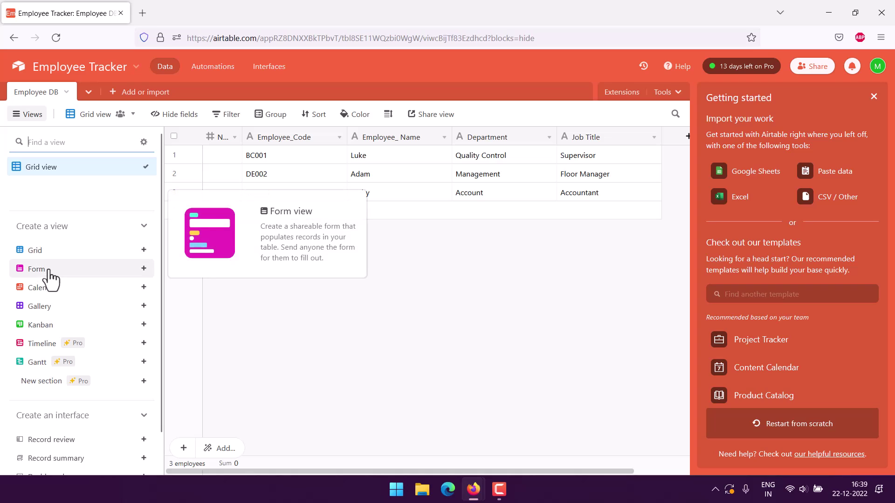
left_click(143, 269)
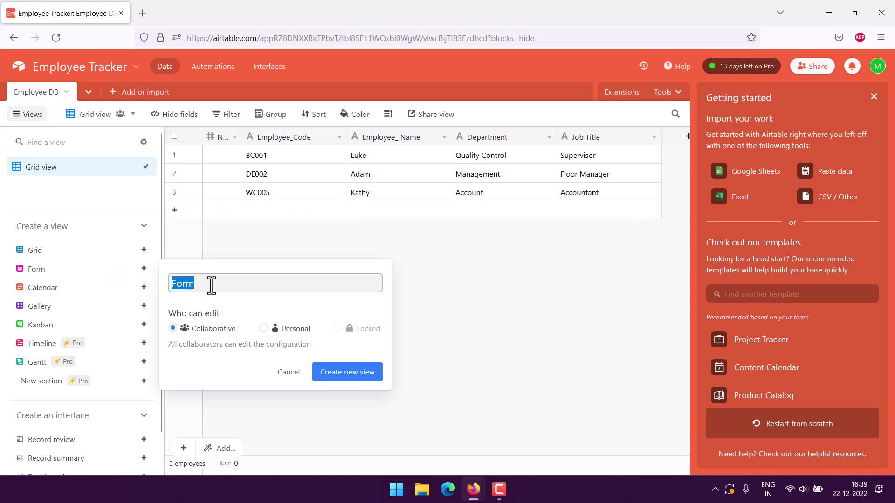
type("Employee")
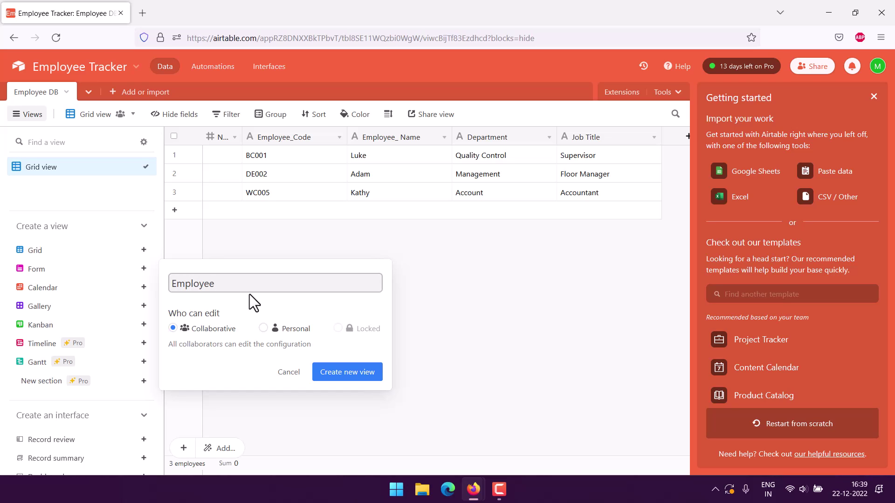
type(" Tracker")
left_click(264, 329)
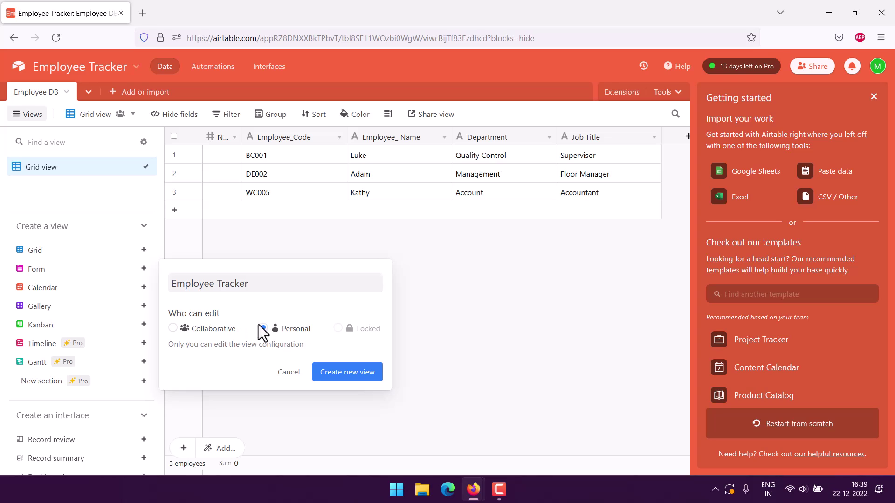
Step: Create a personal form view and hide the No. field from the form
left_click(346, 376)
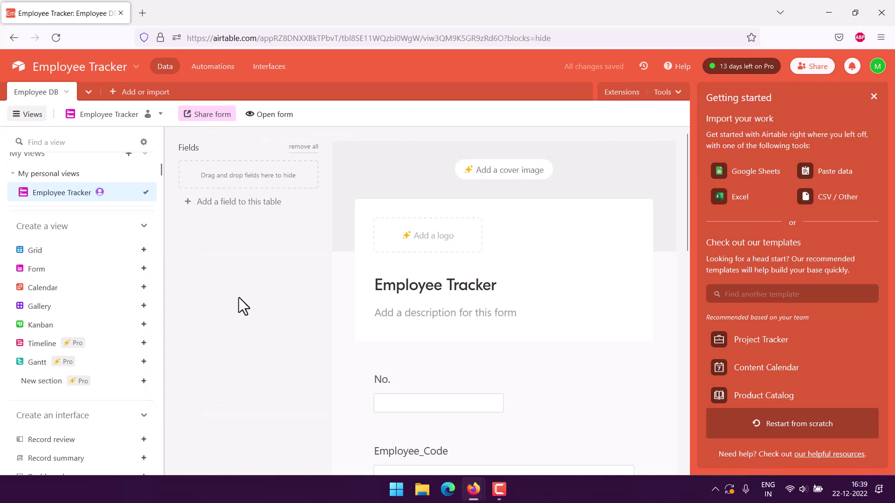
scroll(607, 287, "down", 2)
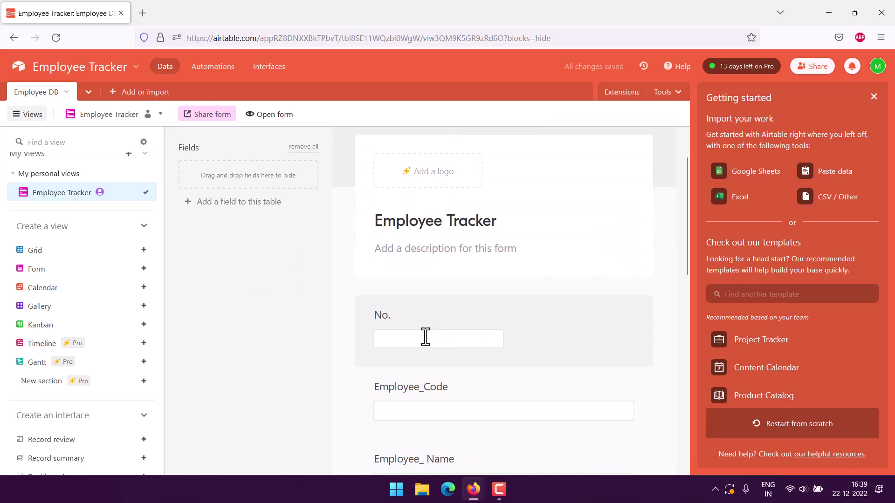
left_click(631, 317)
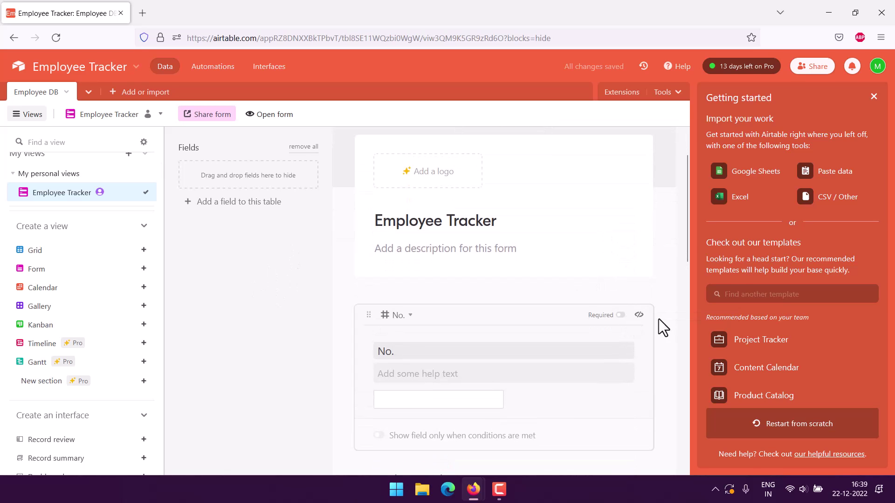
left_click(640, 316)
scroll(337, 325, "down", 1)
scroll(550, 310, "down", 5)
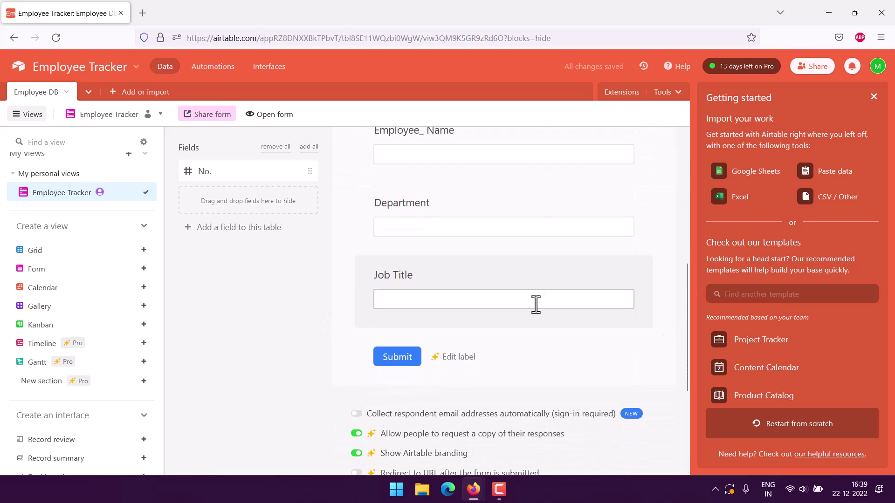
scroll(329, 305, "up", 2)
scroll(329, 305, "down", 4)
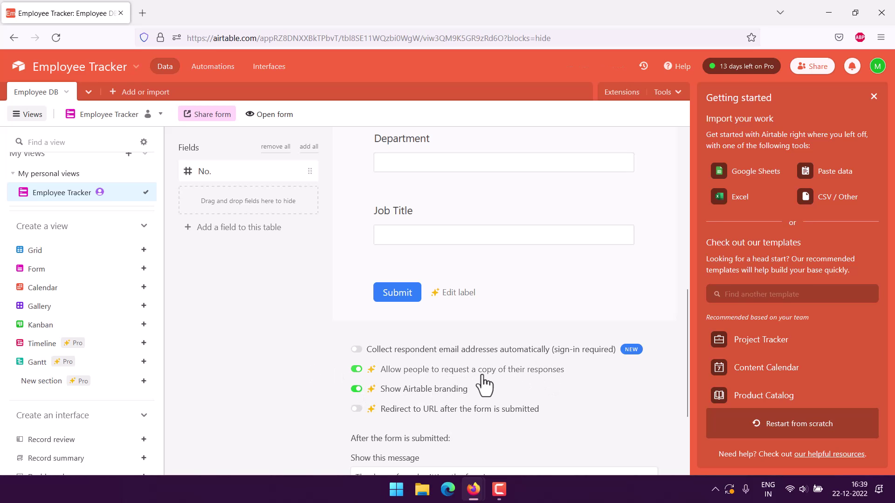
Step: Try the response-copy option, then dismiss the upgrade popup and review the form
left_click(356, 369)
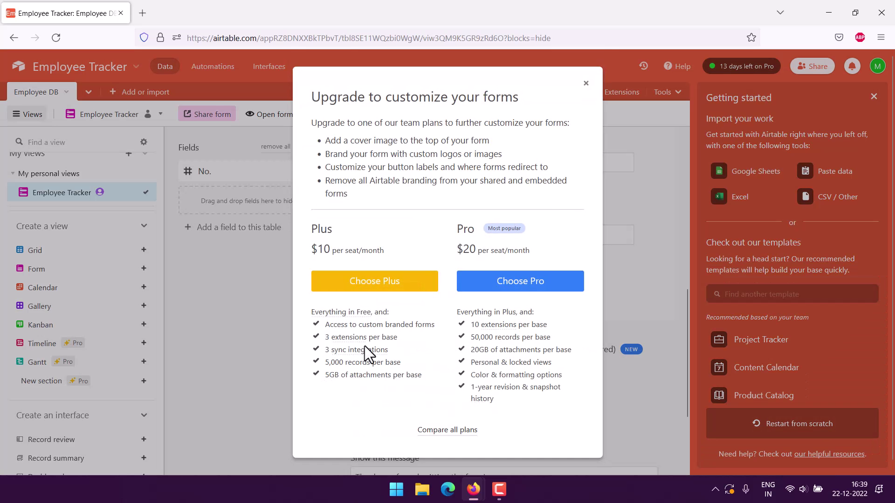
left_click(586, 84)
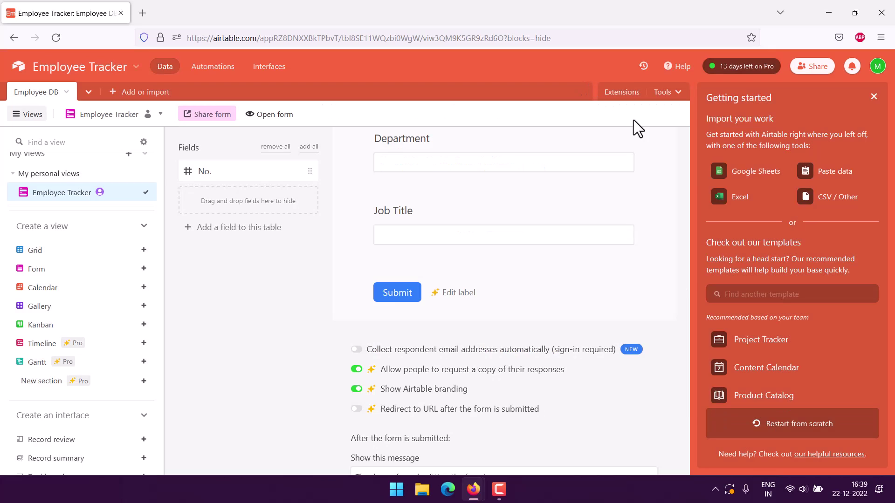
scroll(466, 370, "down", 2)
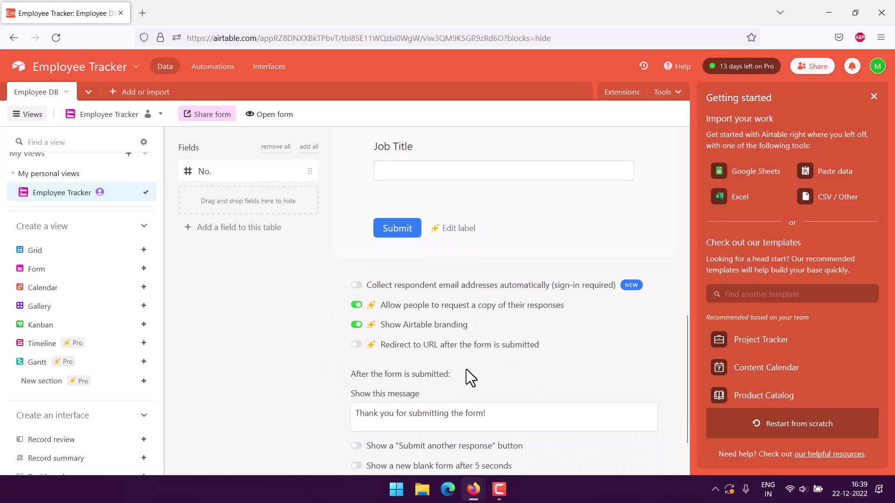
scroll(469, 366, "down", 2)
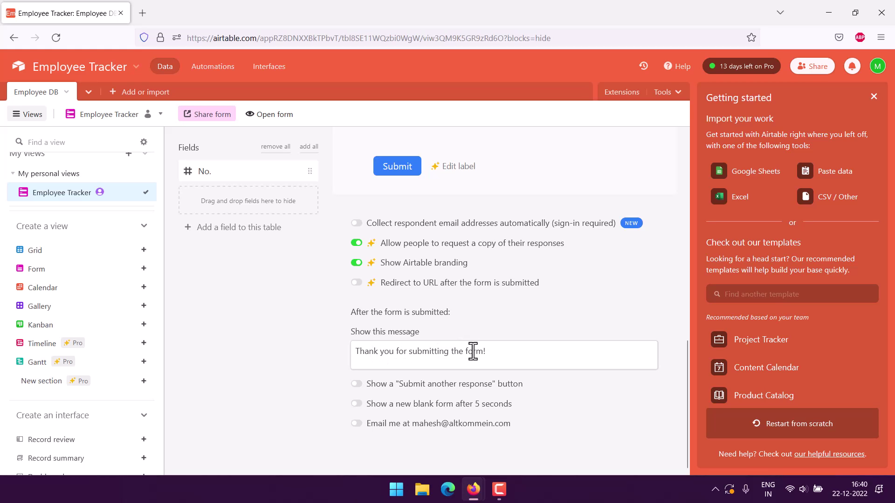
scroll(365, 330, "up", 10)
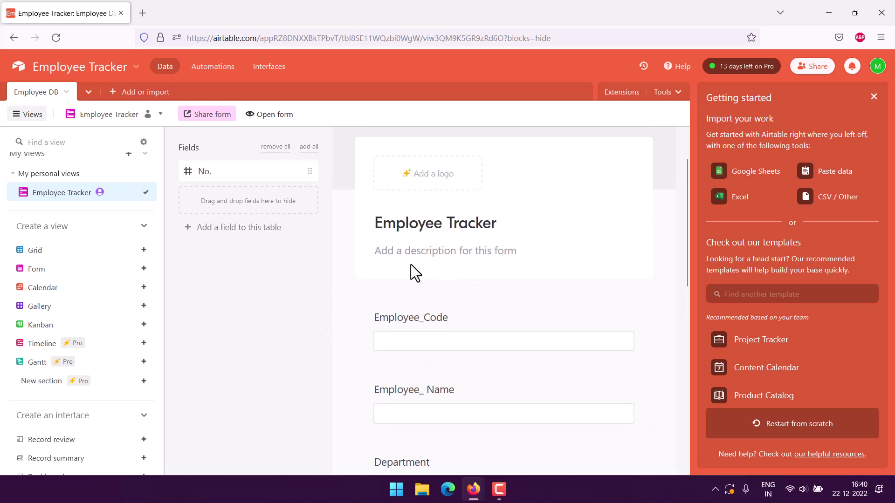
Step: Enter 'Add your HR employee data!' as the form's description
left_click(400, 251)
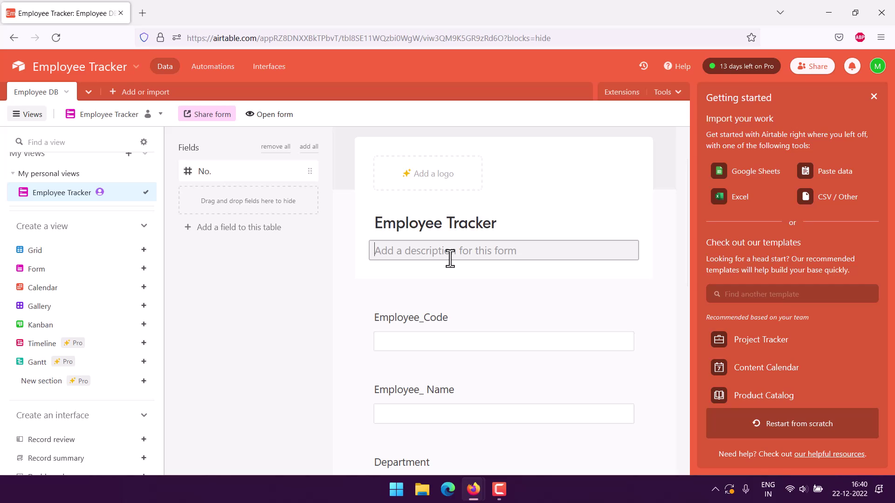
type("Add")
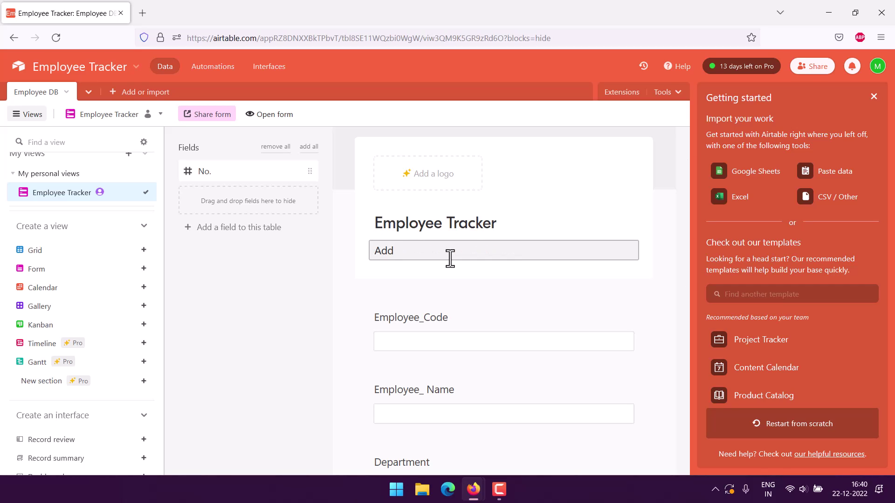
type(" your HR employee data!")
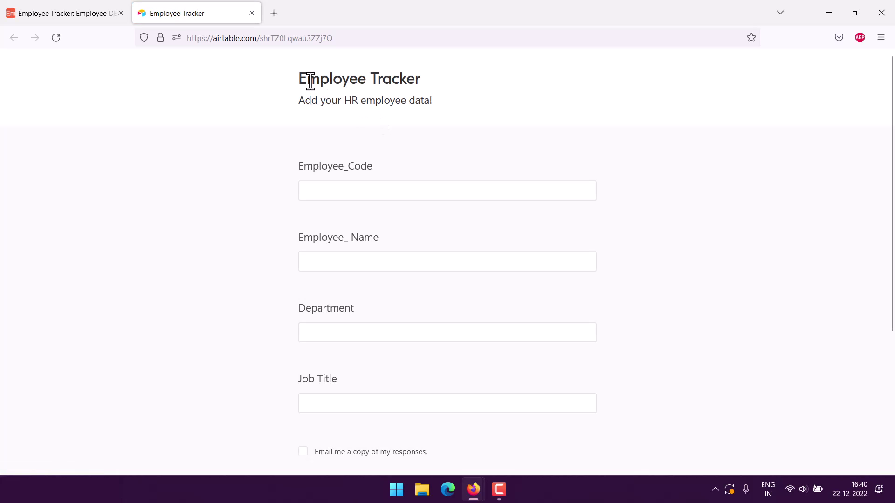
Step: Select and deselect the title and description text on the public form page
left_click_drag(304, 79, 444, 108)
left_click(419, 106)
left_click_drag(320, 78, 386, 78)
left_click(403, 79)
Step: Try the Employee_Code, Department and Job Title answer fields and scroll to Submit
left_click(330, 186)
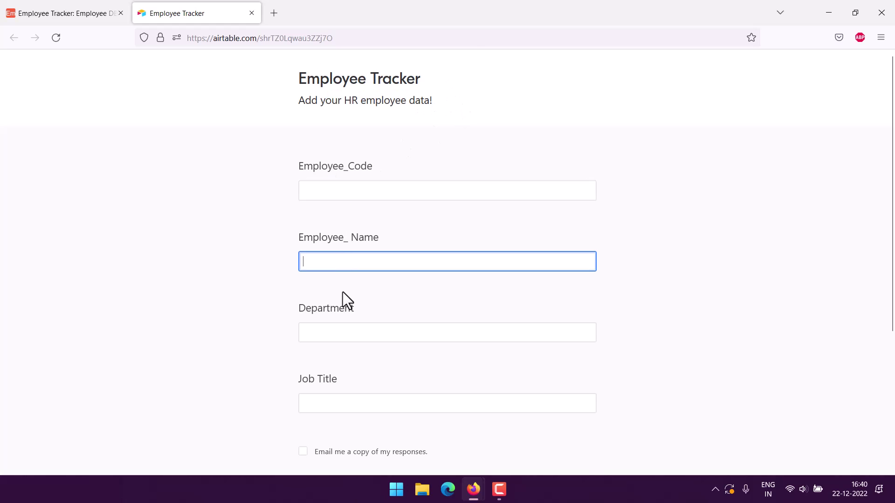
left_click(337, 327)
left_click(336, 402)
scroll(186, 286, "down", 3)
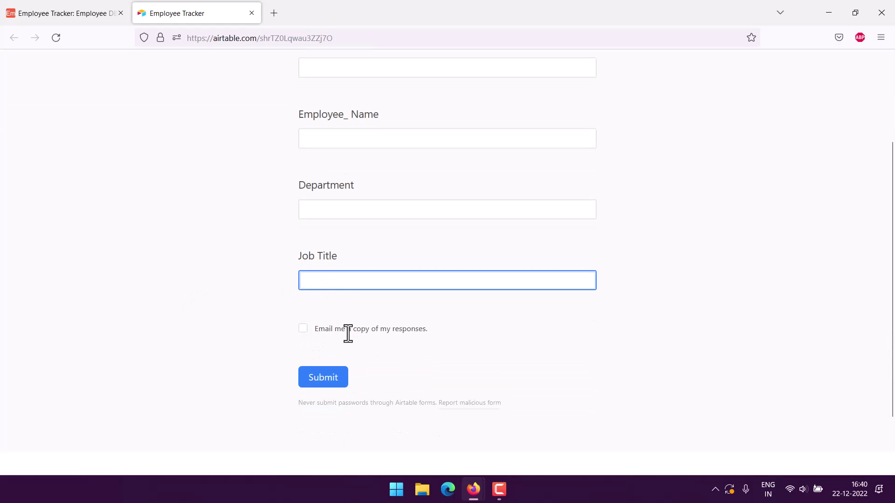
left_click(129, 286)
scroll(197, 278, "up", 3)
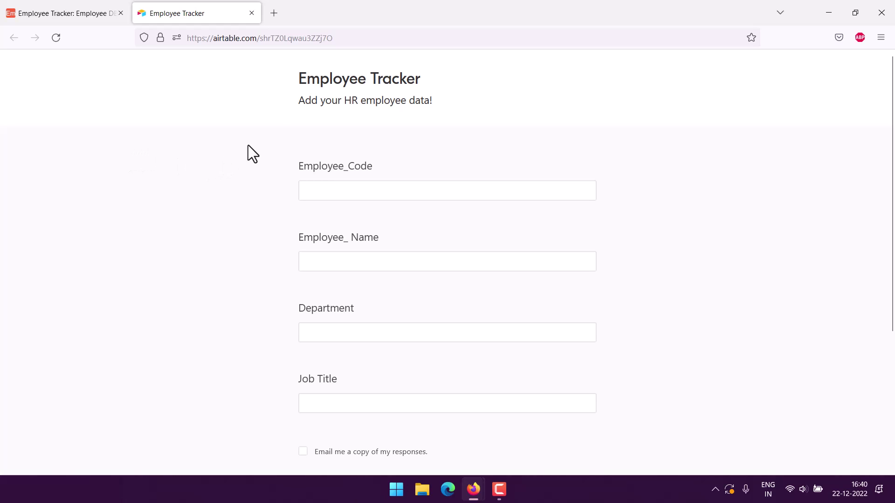
left_click_drag(308, 78, 483, 118)
left_click(455, 186)
left_click(362, 155)
Step: Return to the base tab, collapse My personal views, and reopen the Employee DB Grid view
left_click(79, 19)
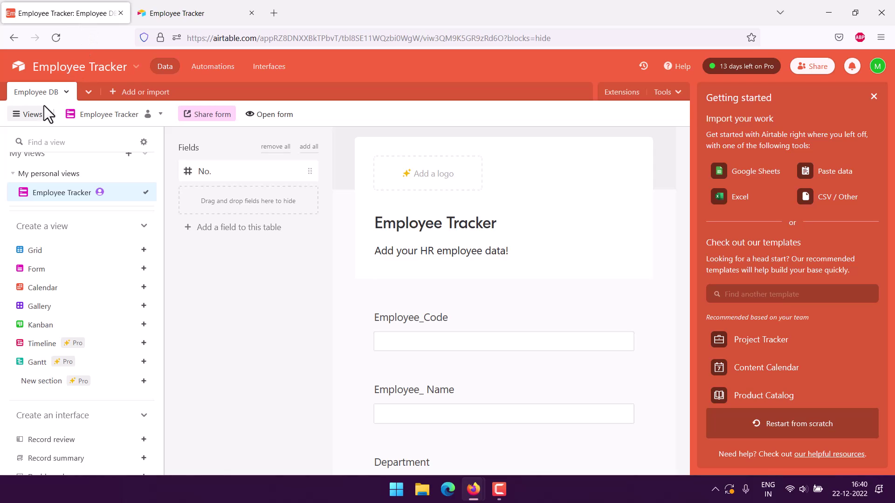
left_click(19, 115)
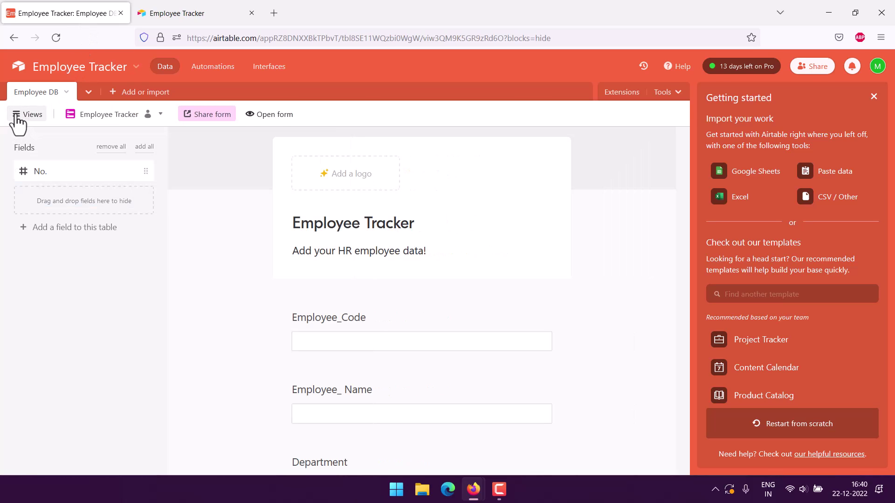
left_click(20, 116)
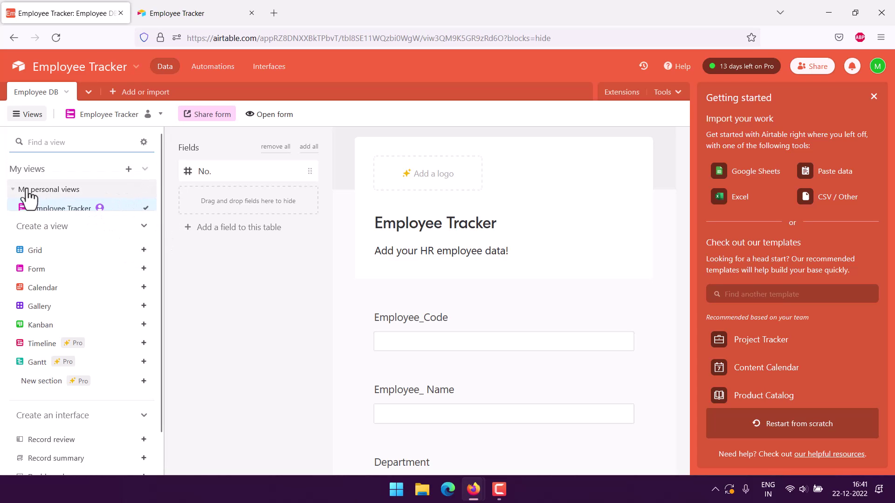
left_click(14, 189)
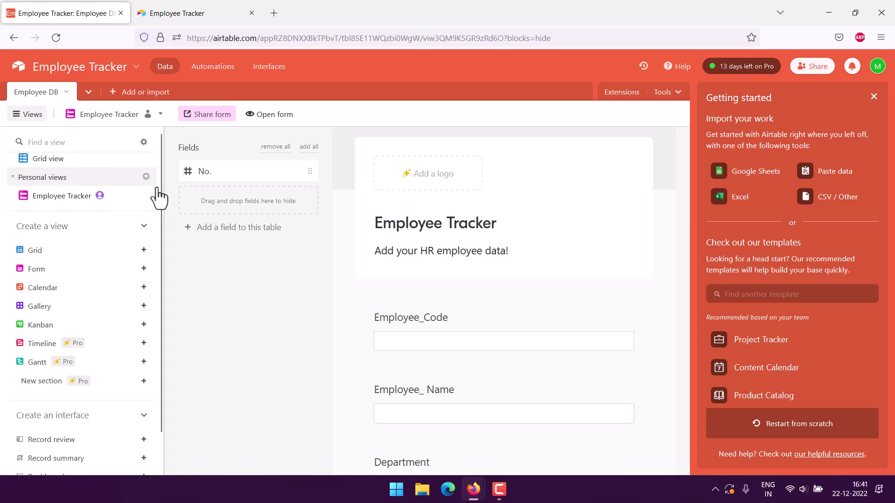
left_click(56, 170)
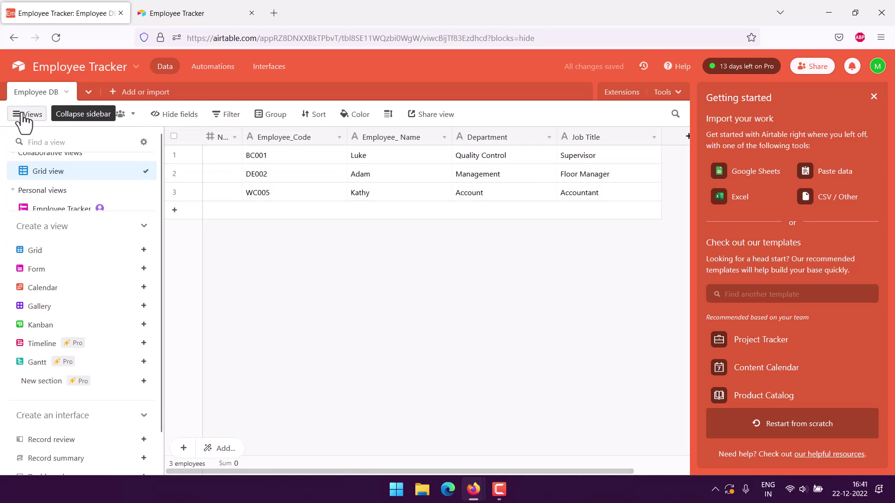
left_click(42, 115)
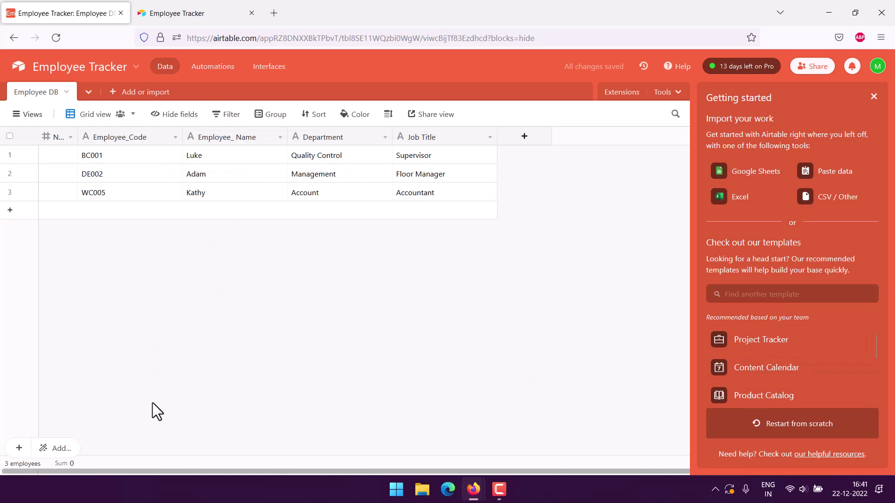